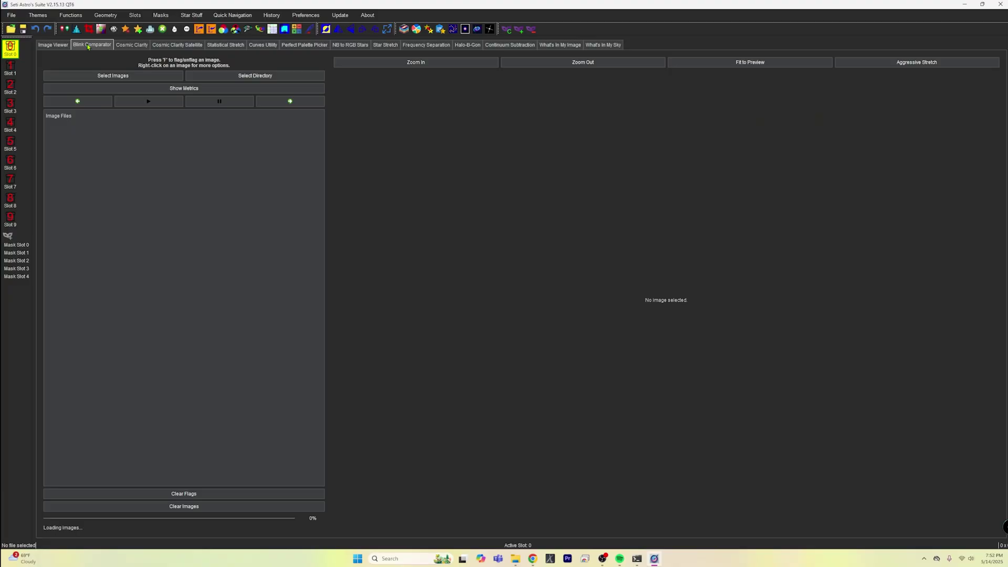
Load every frame in the M101 Lights folder into the Blink Comparator, not individual files.
left_click(123, 77)
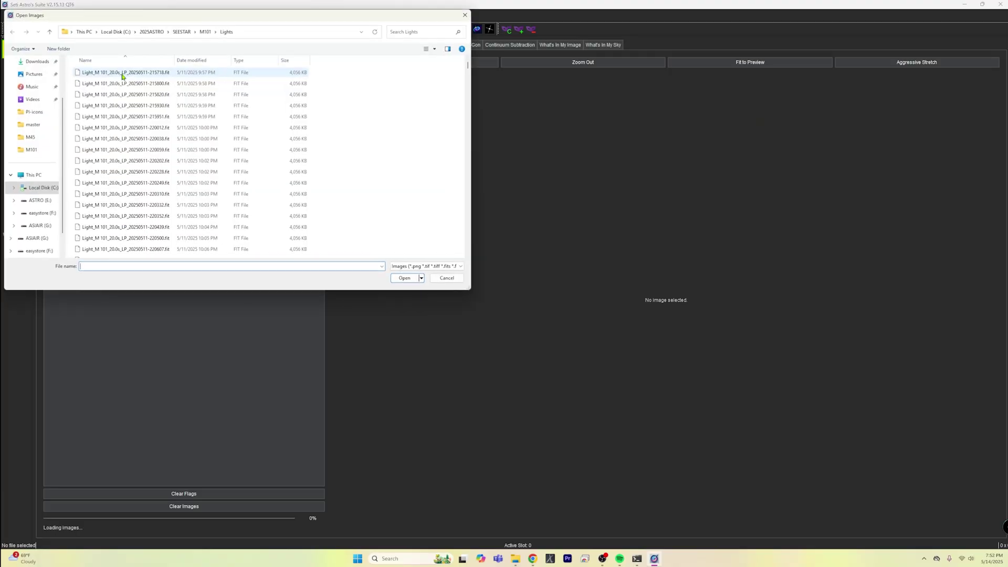
left_click(447, 278)
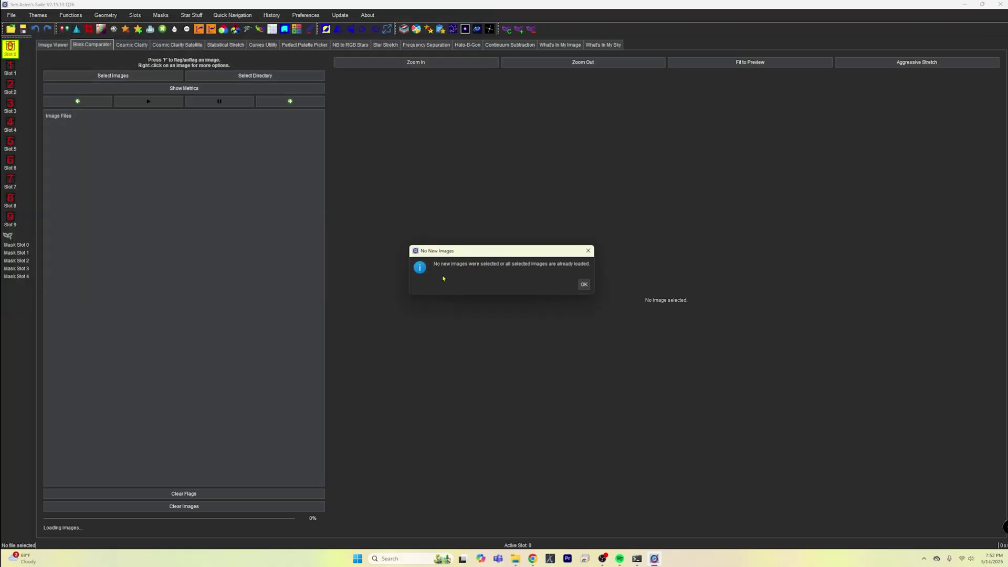
left_click(585, 285)
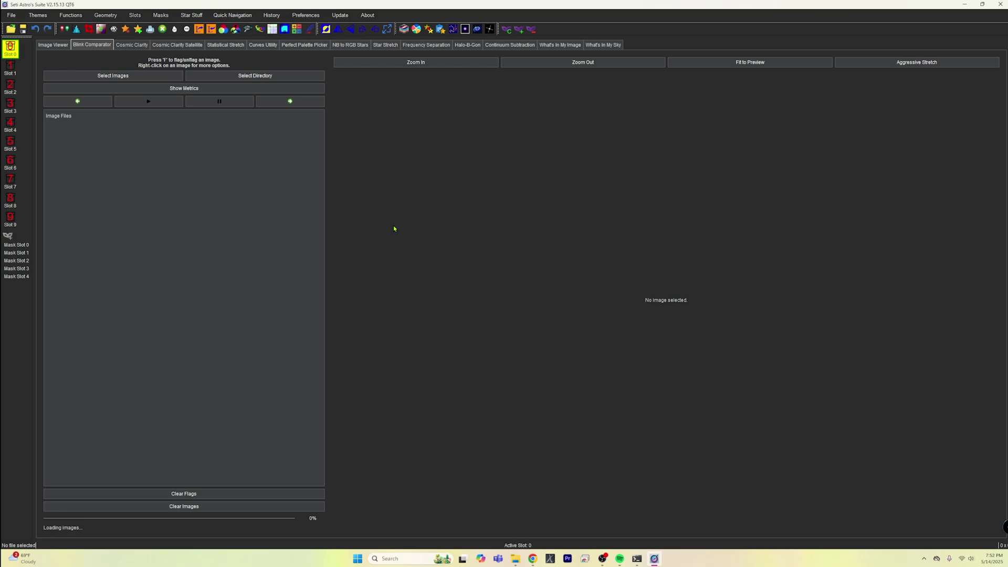
left_click(255, 76)
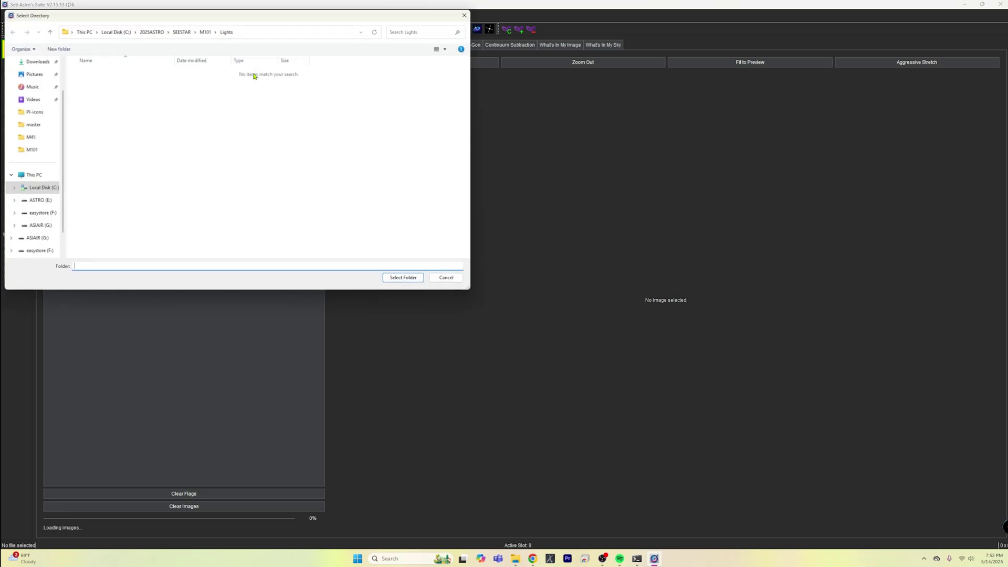
left_click(204, 32)
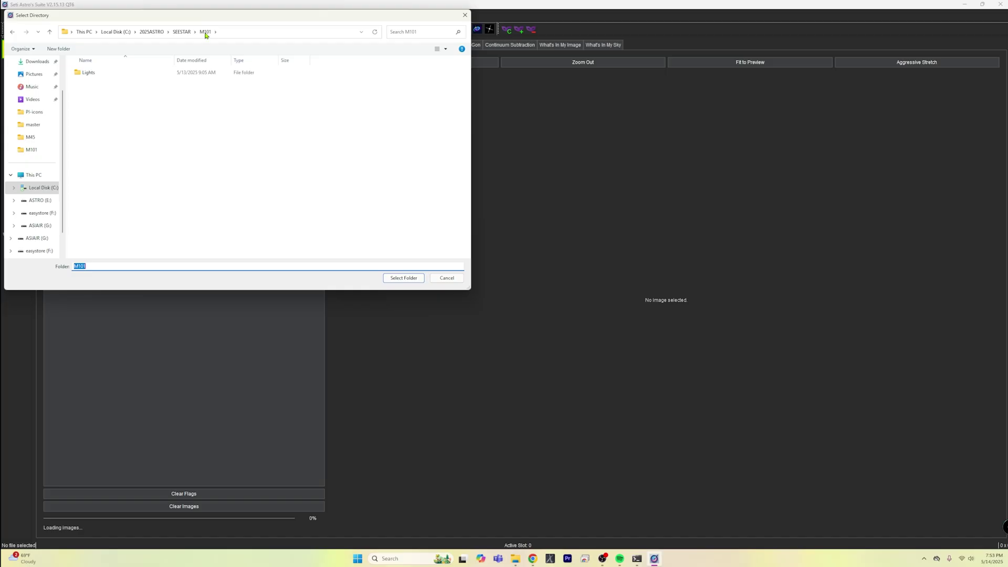
left_click(98, 76)
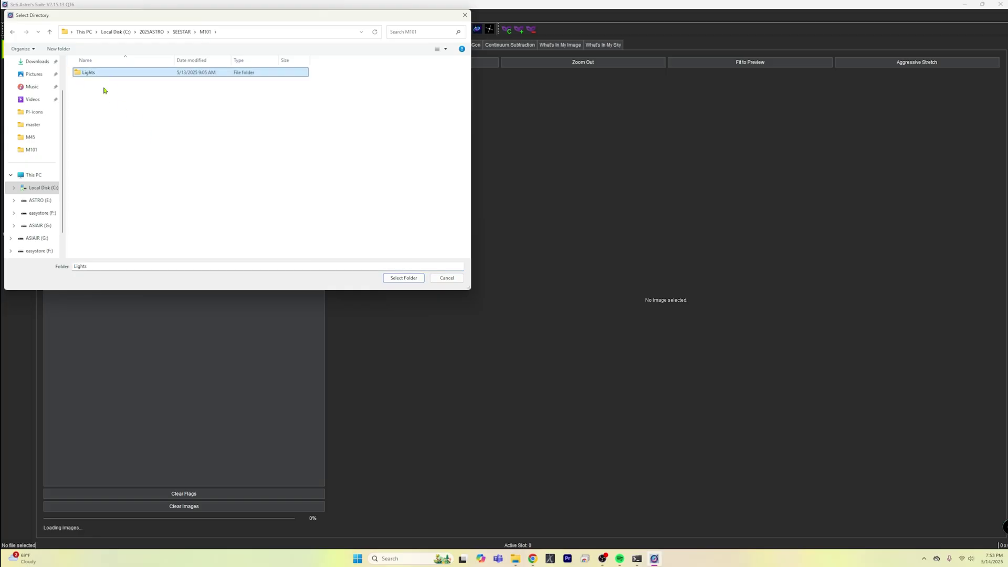
left_click(405, 279)
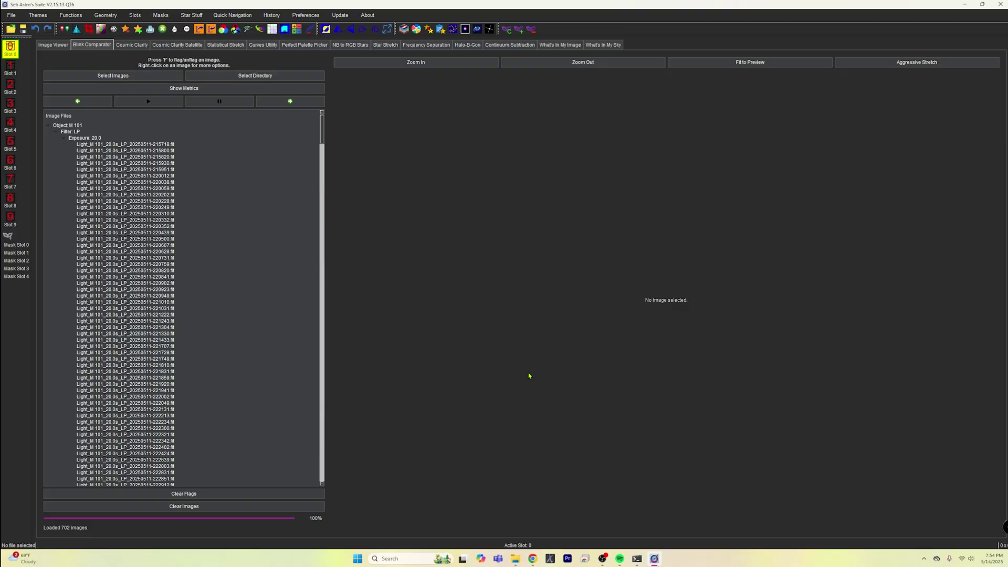
Compute quality metrics for all 702 frames on all CPU cores and move the plots window aside.
left_click(188, 89)
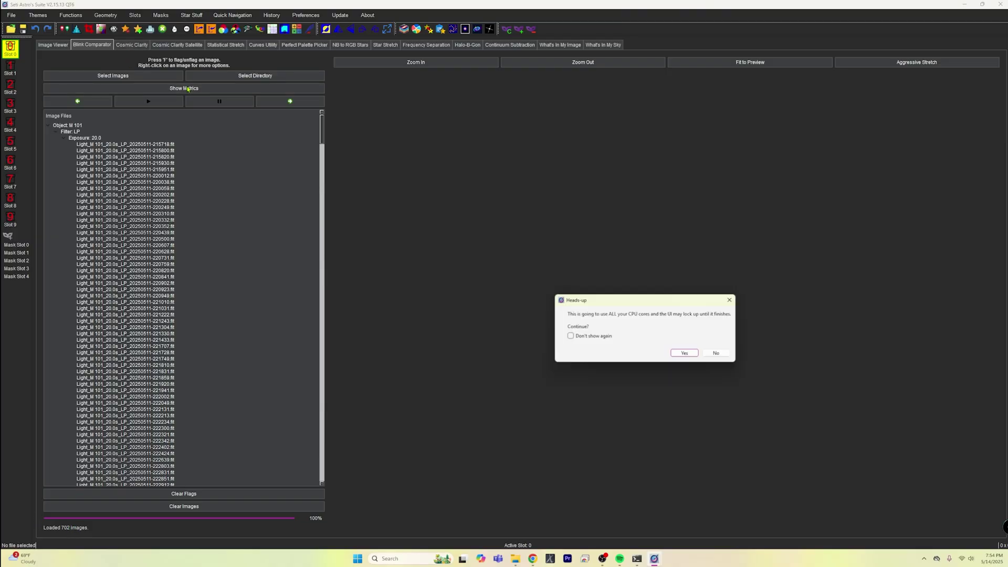
left_click(684, 354)
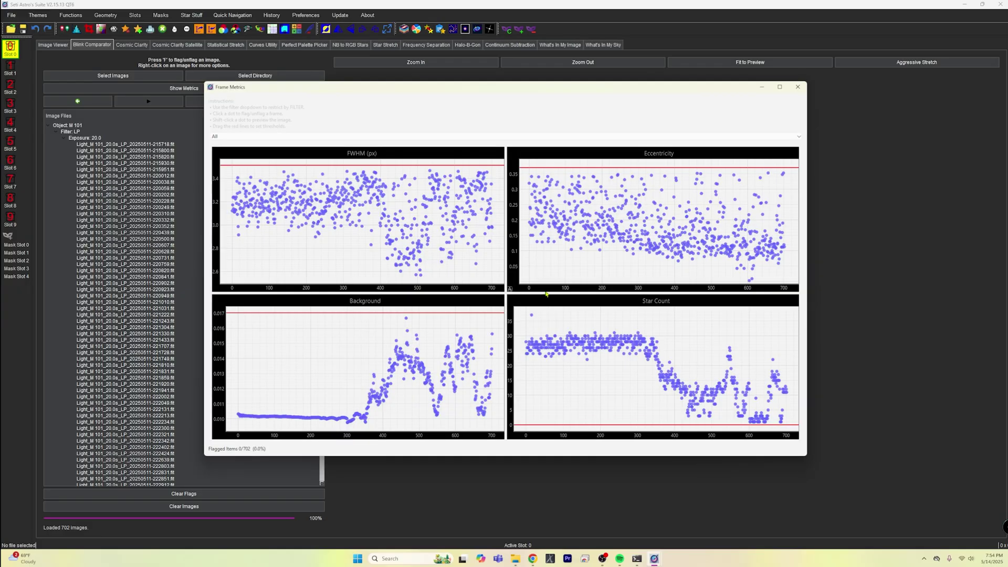
left_click_drag(444, 90, 577, 95)
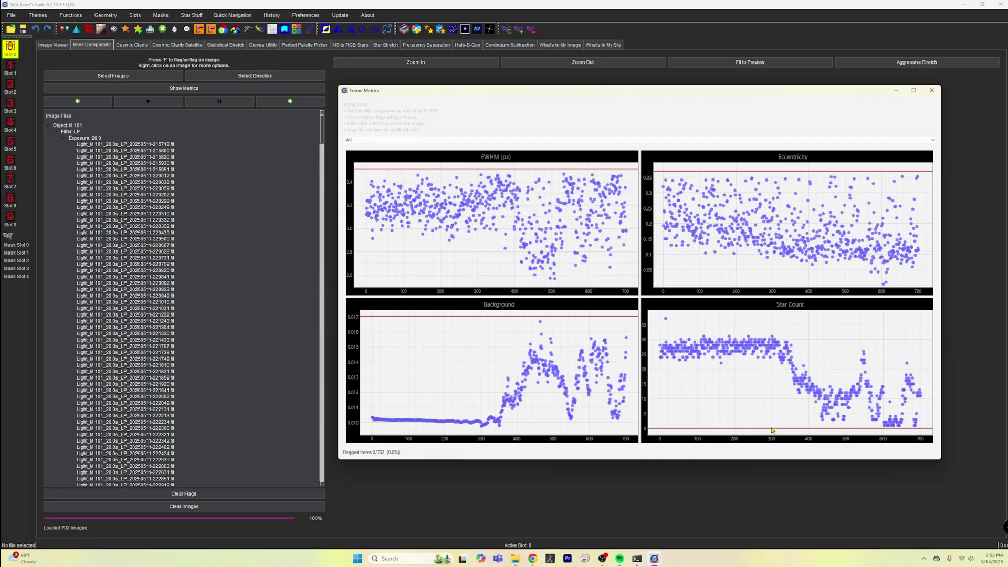
Raise the Star Count threshold to about 20, flagging 331 of the 702 frames.
left_click_drag(772, 429, 779, 430)
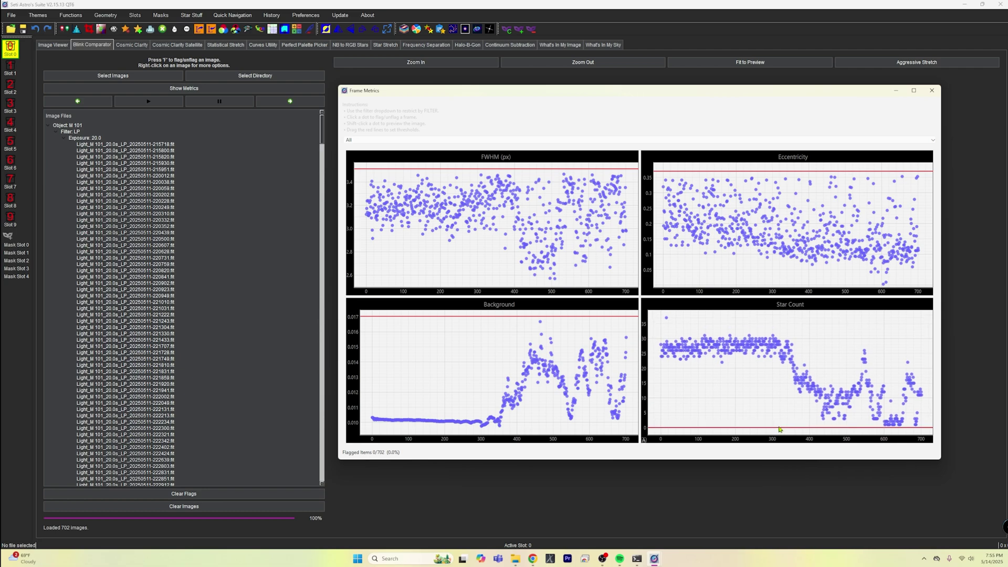
left_click_drag(780, 430, 789, 370)
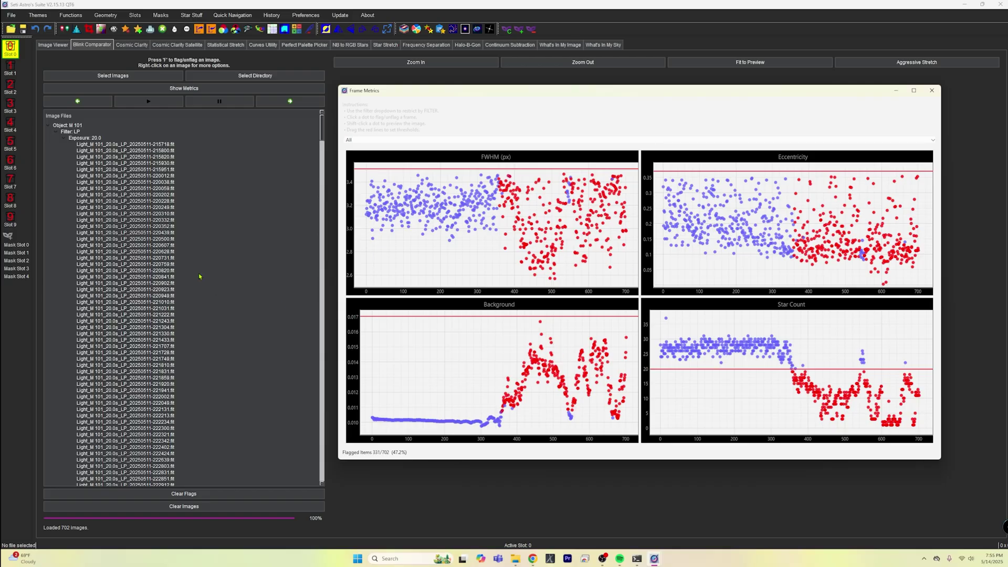
scroll(234, 193, "down", 2)
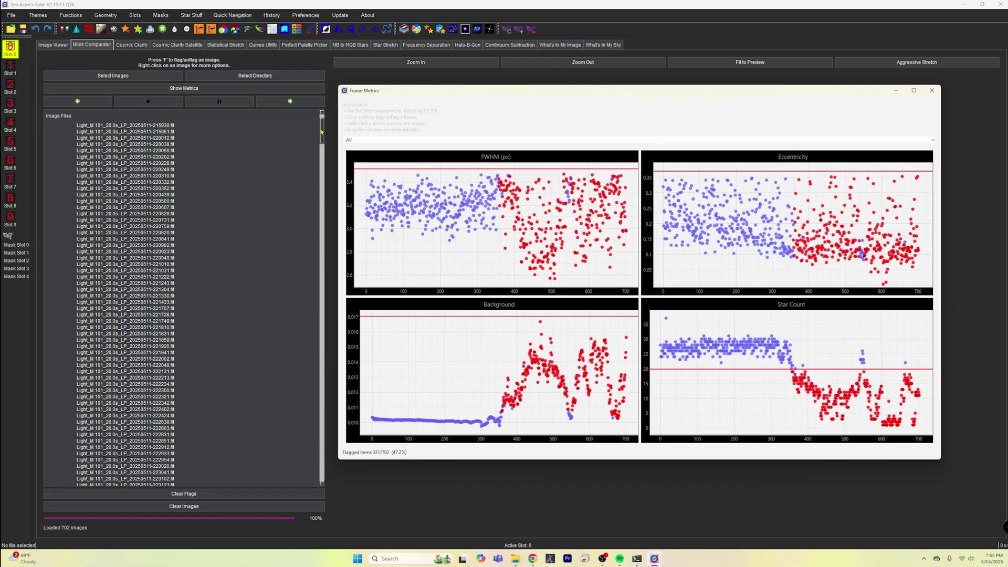
left_click_drag(321, 132, 252, 123)
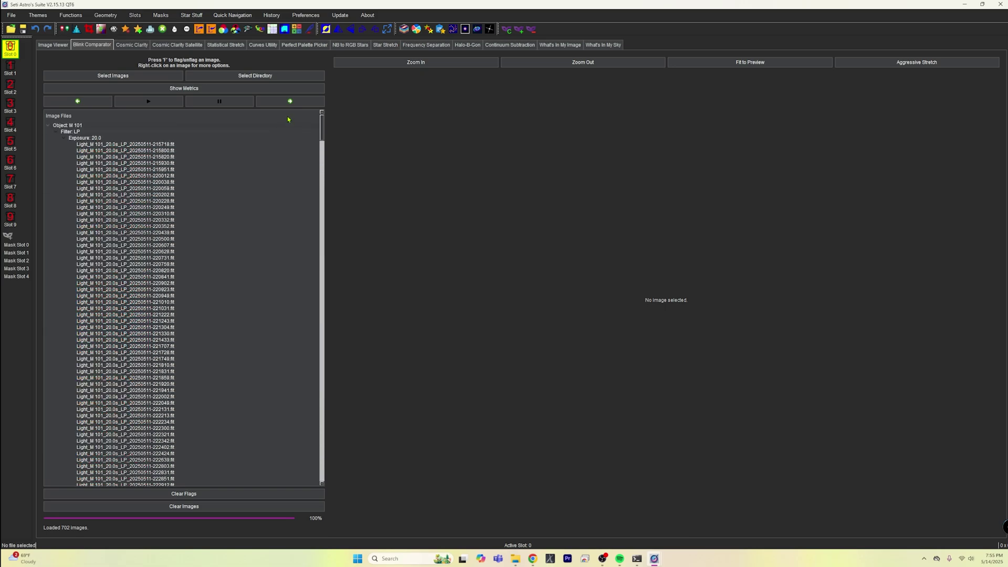
Reopen the metrics and lower the Background threshold to about 0.011, flagging 338 frames.
left_click(207, 90)
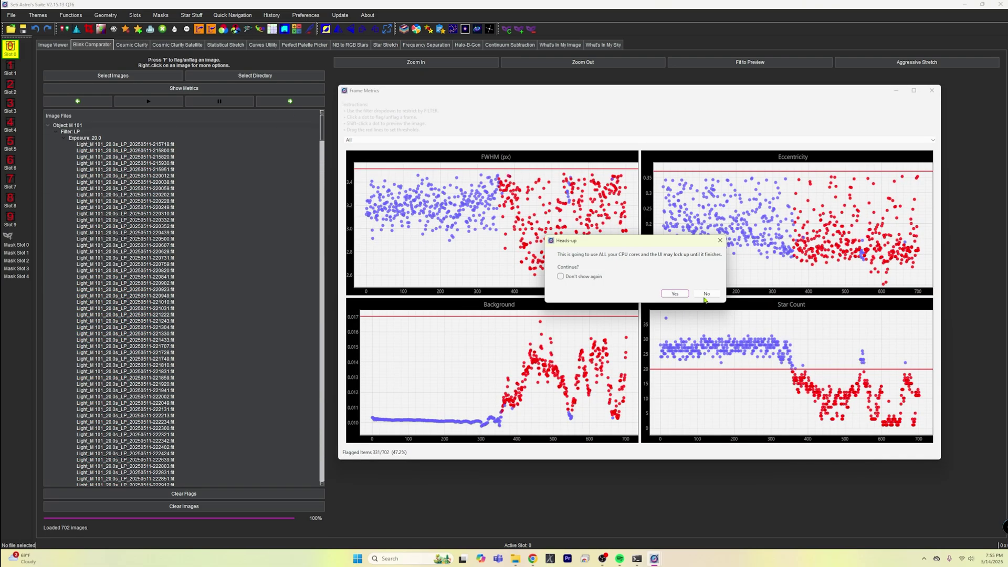
left_click(720, 240)
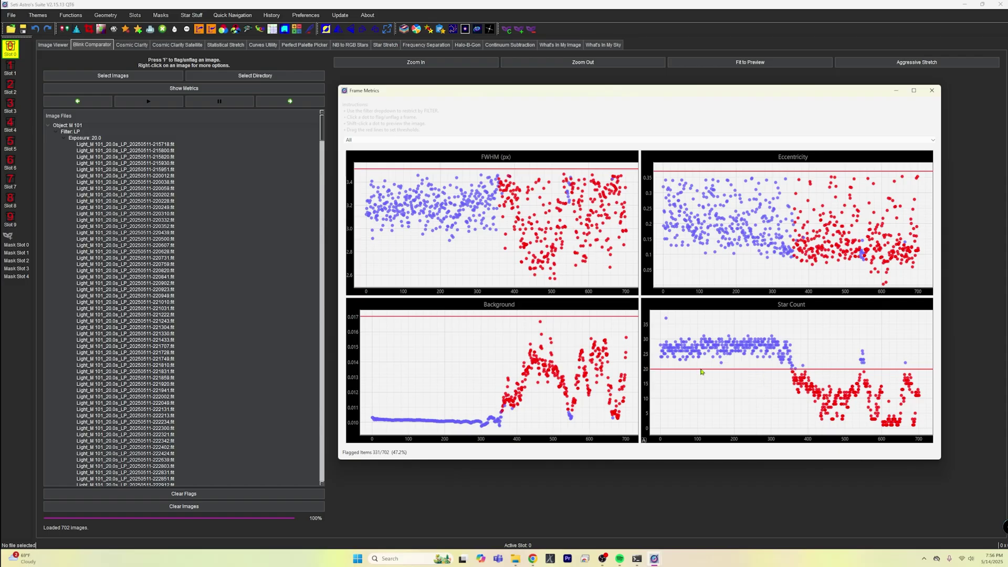
mouse_move(702, 371)
left_mouse_down()
mouse_move(700, 363)
mouse_move(703, 376)
left_mouse_up()
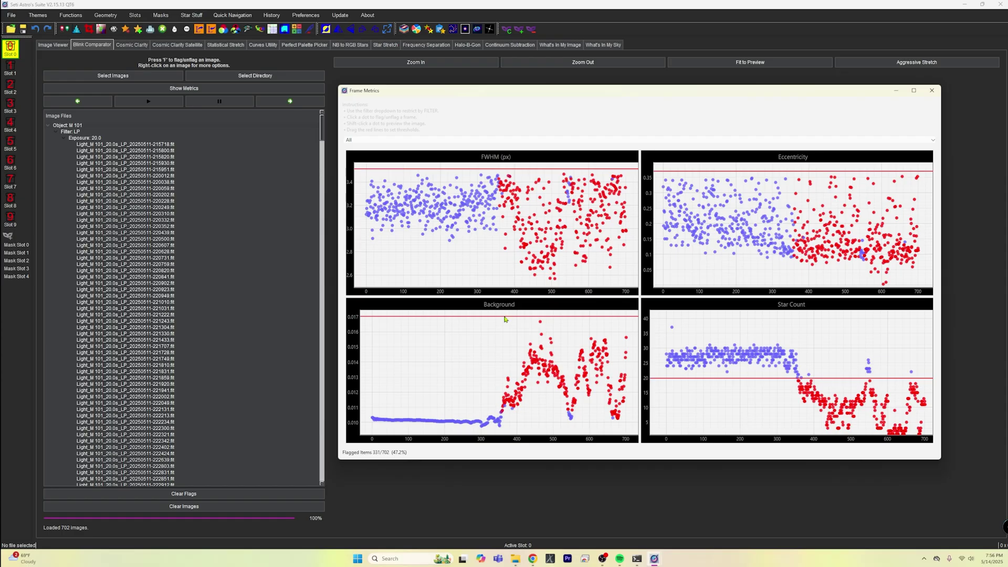
left_click_drag(506, 318, 549, 418)
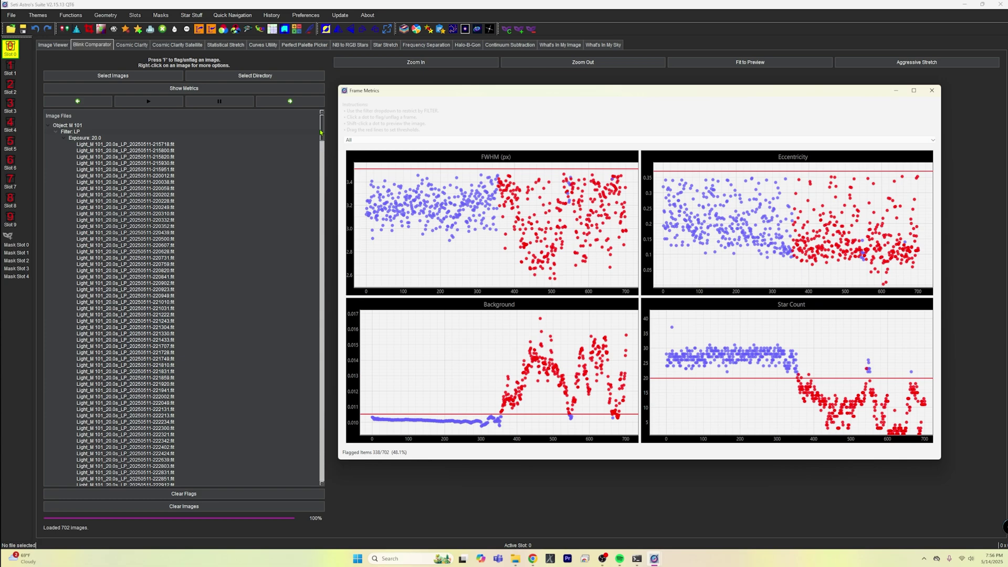
mouse_move(322, 132)
left_mouse_down()
mouse_move(324, 469)
mouse_move(301, 345)
mouse_move(310, 127)
left_mouse_up()
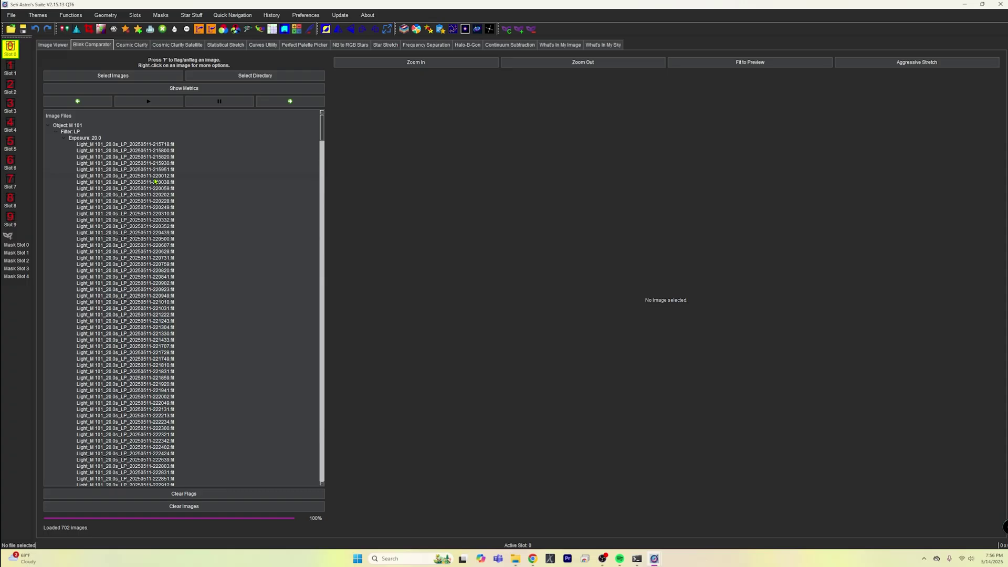
left_click(144, 214)
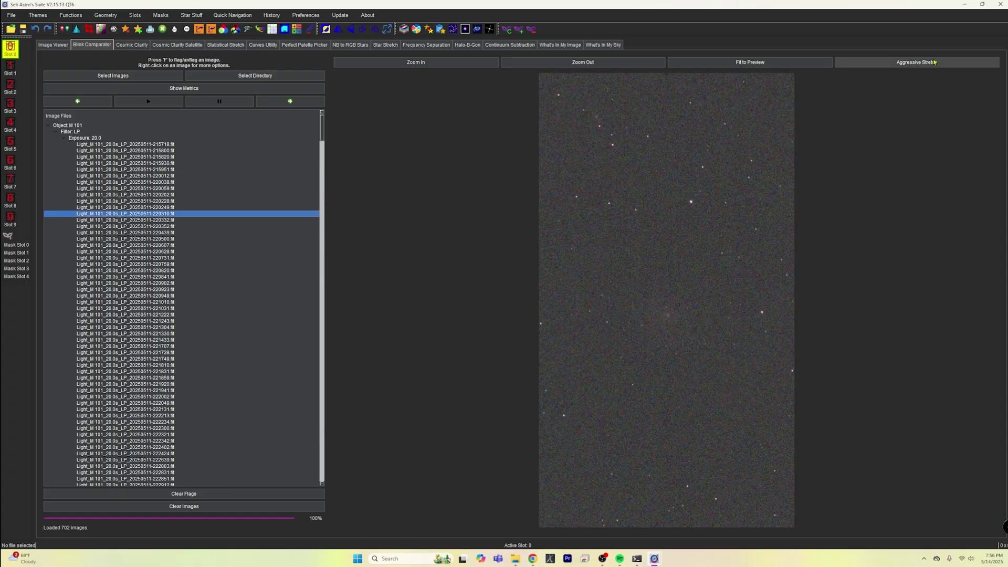
left_click(290, 101)
left_click(290, 101)
left_click(290, 101)
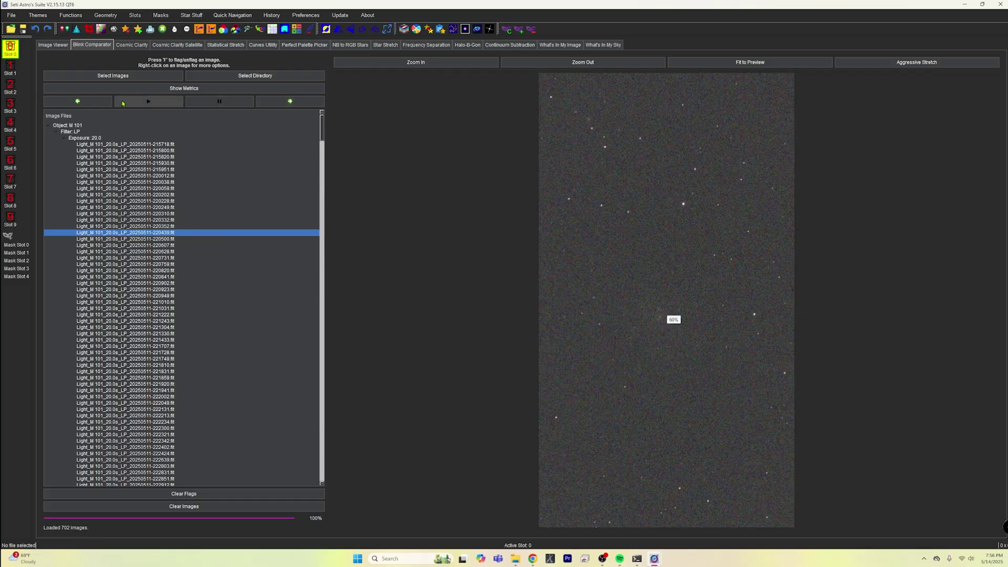
left_click(87, 104)
left_click(87, 104)
left_click(87, 104)
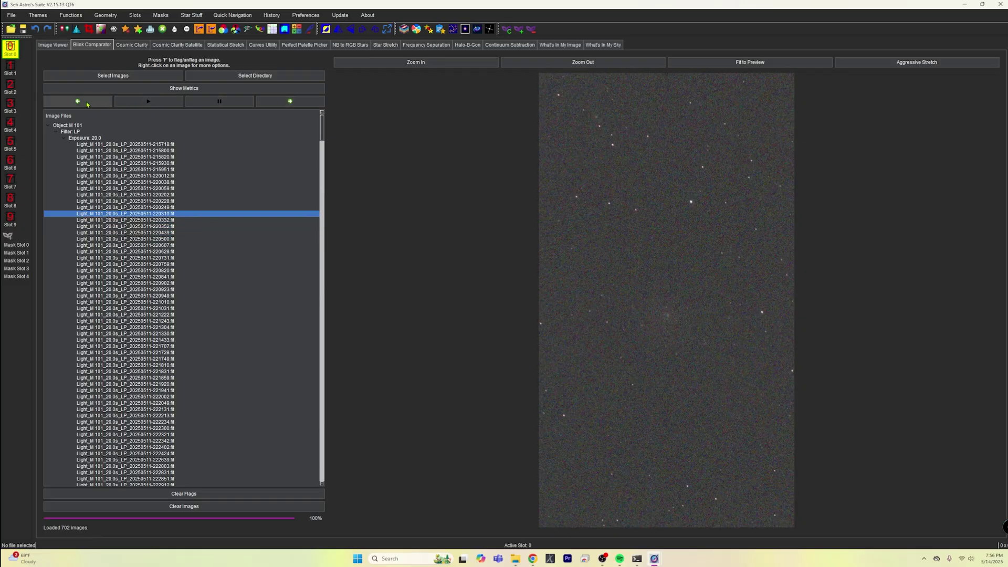
left_click(87, 104)
left_click(88, 104)
left_click(87, 104)
left_click(87, 104)
left_click(87, 104)
left_click(87, 104)
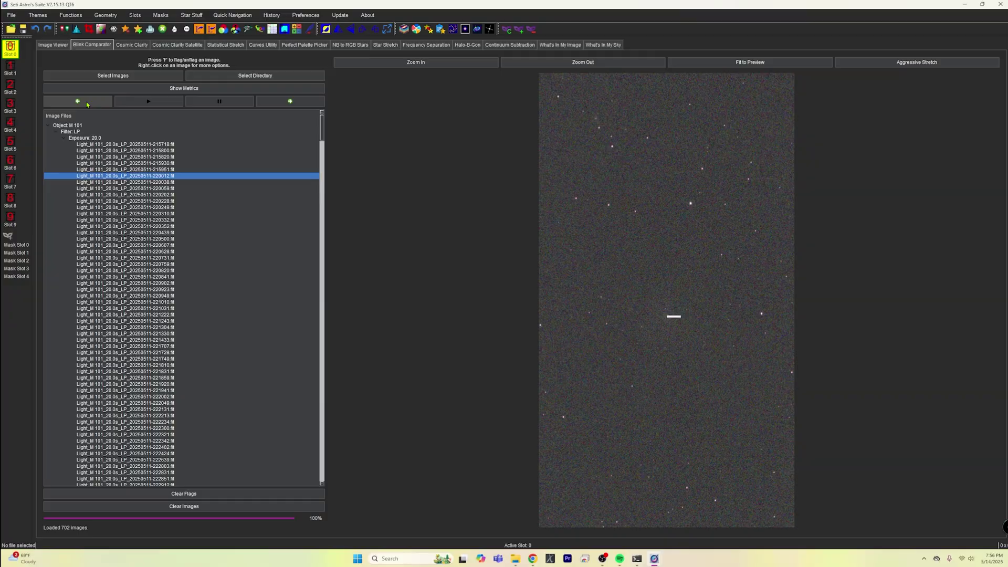
left_click(87, 104)
left_click(87, 104)
left_click(87, 104)
left_click(88, 104)
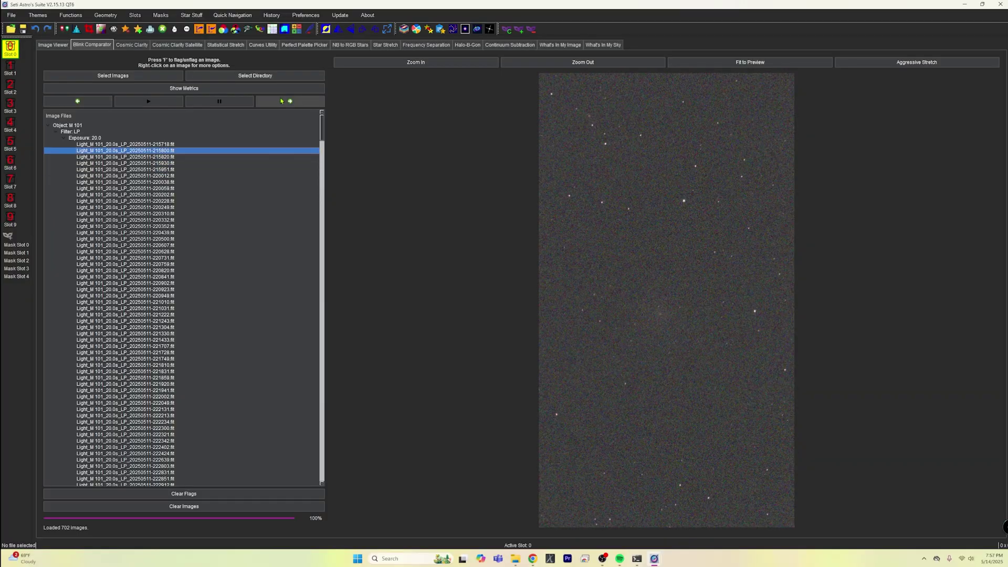
left_click(282, 102)
left_click(282, 102)
left_click(282, 102)
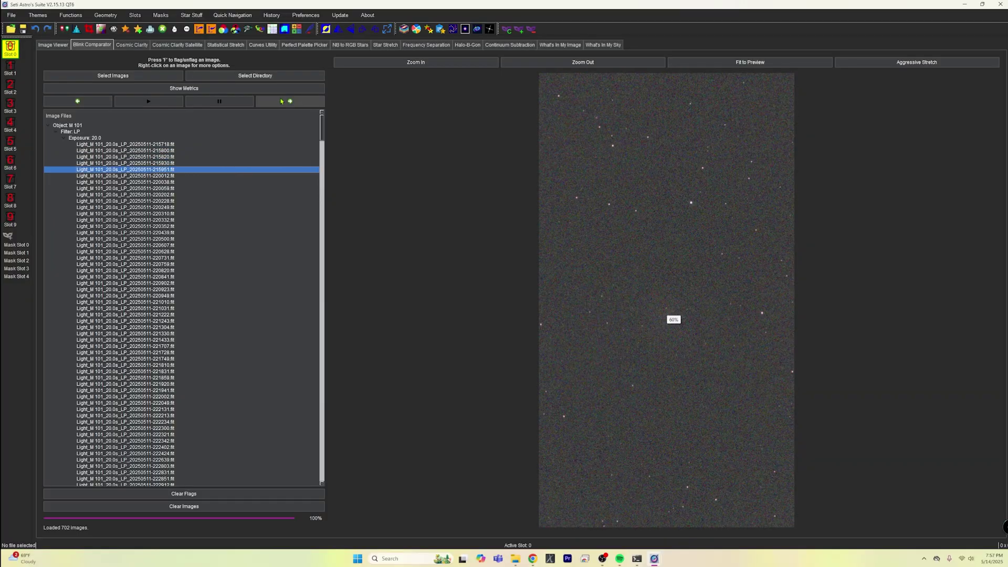
left_click(282, 102)
left_click(282, 101)
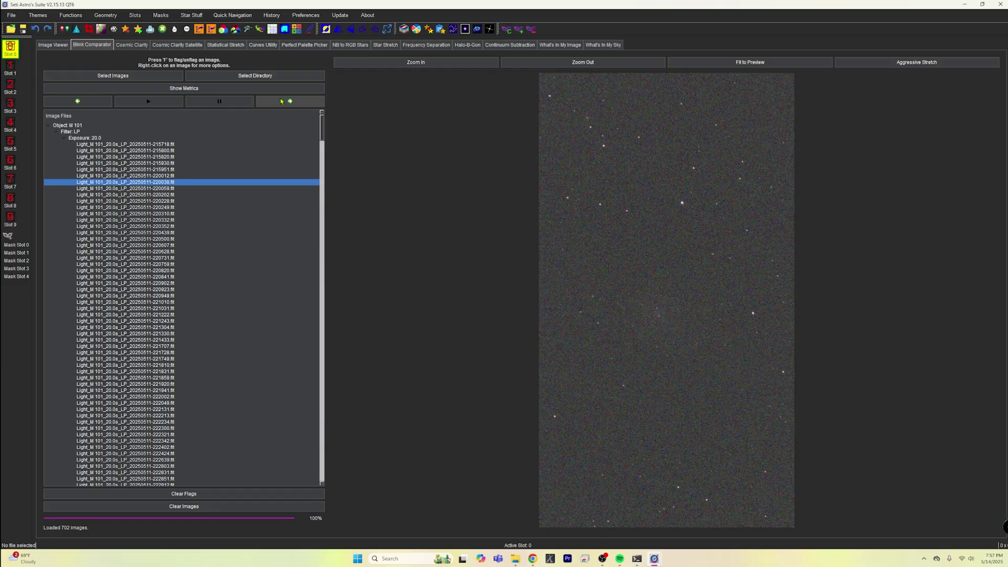
left_click(282, 102)
left_click(282, 101)
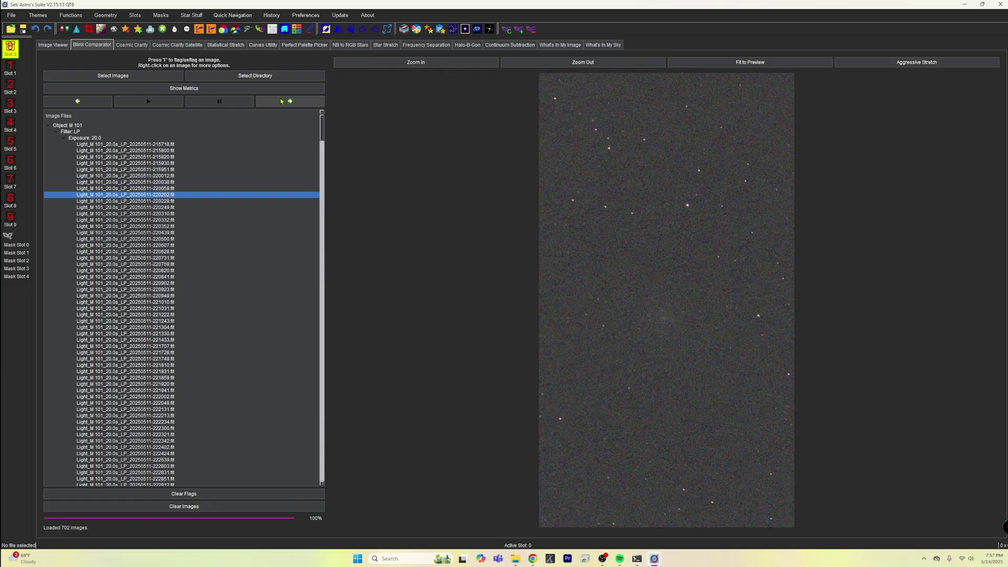
left_click(282, 102)
left_click(282, 102)
left_click(282, 101)
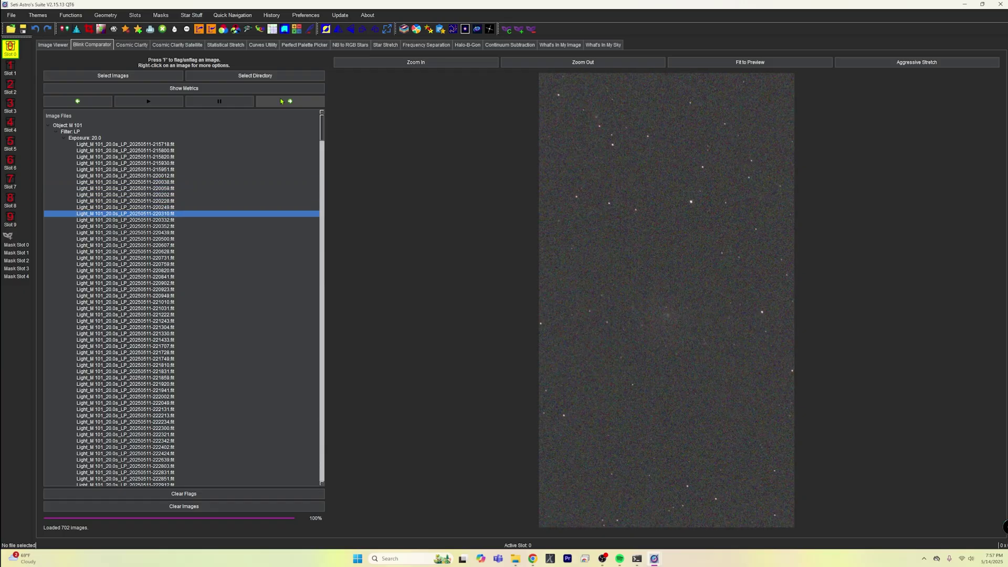
left_click(282, 101)
left_click(284, 103)
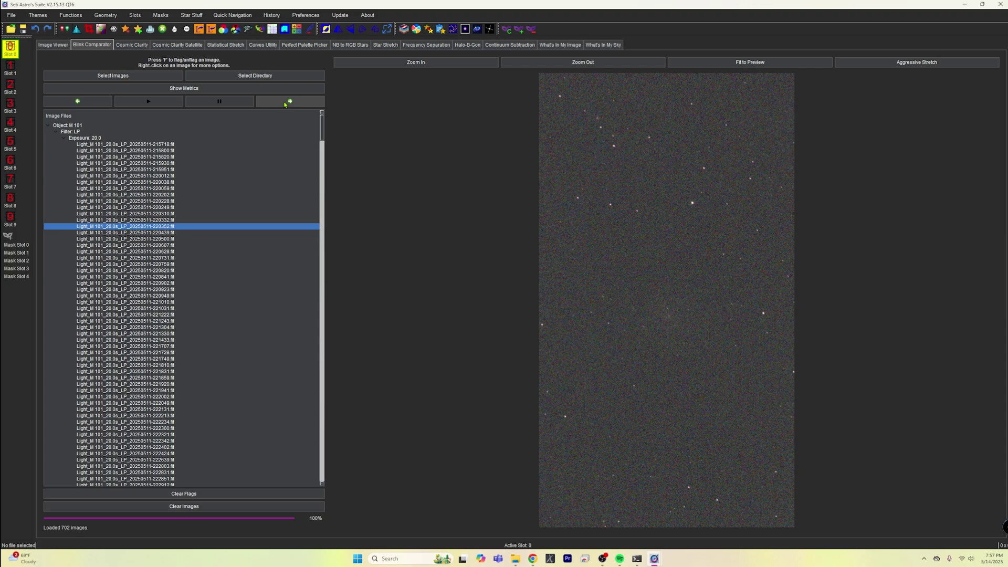
left_click(285, 103)
left_click(285, 103)
left_click(285, 103)
left_click(284, 103)
left_click(284, 104)
left_click(285, 104)
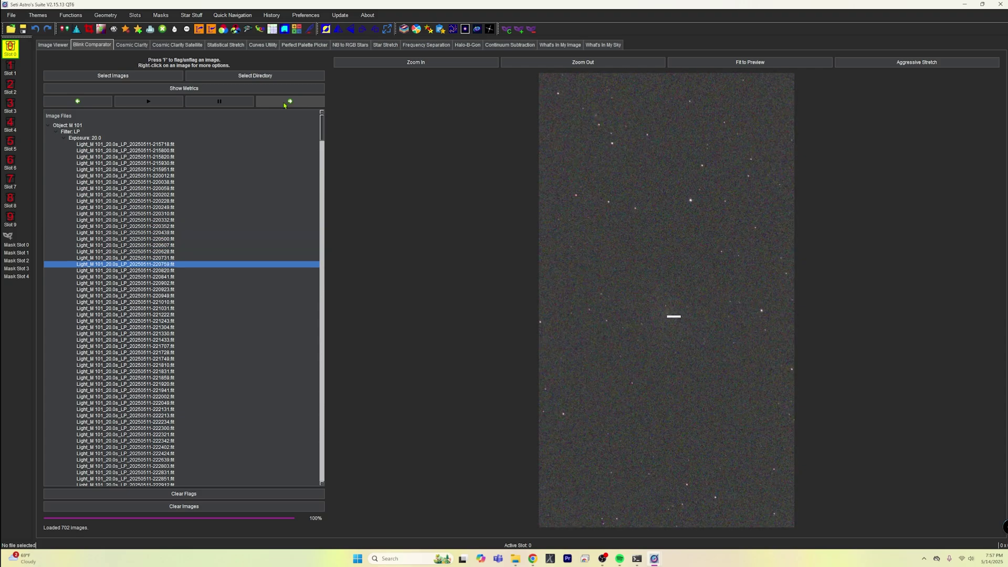
left_click(284, 104)
left_click(284, 104)
left_click(284, 104)
left_click(284, 104)
left_click(284, 104)
left_click(284, 104)
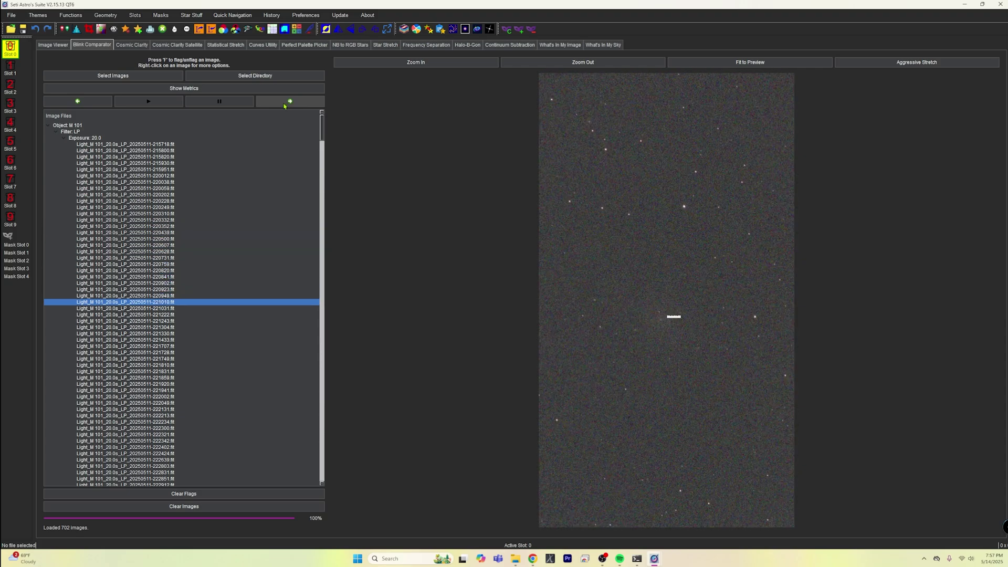
left_click(284, 104)
left_click(285, 104)
left_click(285, 104)
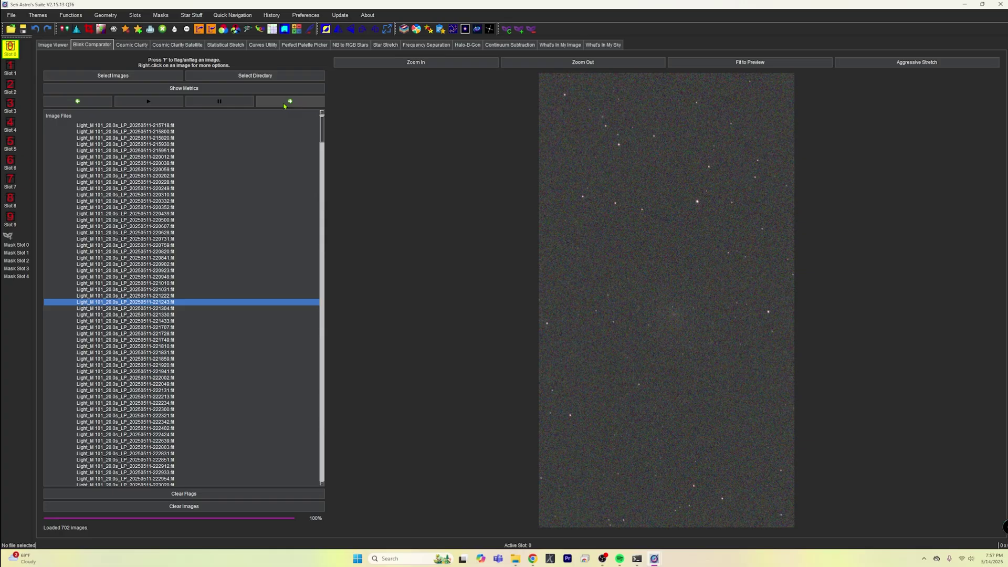
left_click(284, 104)
left_click(284, 104)
left_click(284, 105)
left_click(284, 104)
left_click(284, 105)
left_click(284, 104)
left_click(284, 104)
left_click(284, 104)
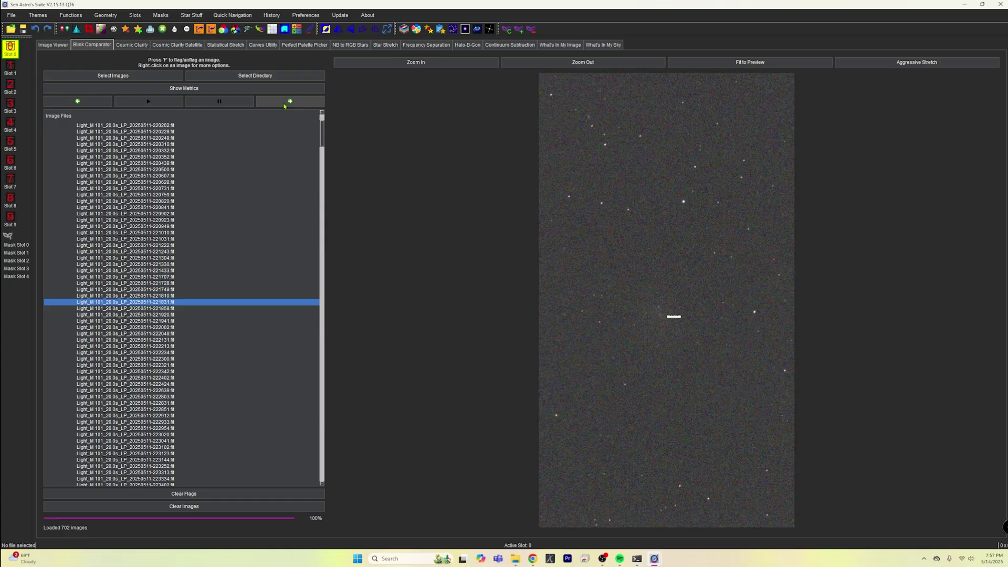
left_click(284, 104)
left_click(284, 105)
left_click(284, 104)
left_click(284, 104)
left_click(284, 104)
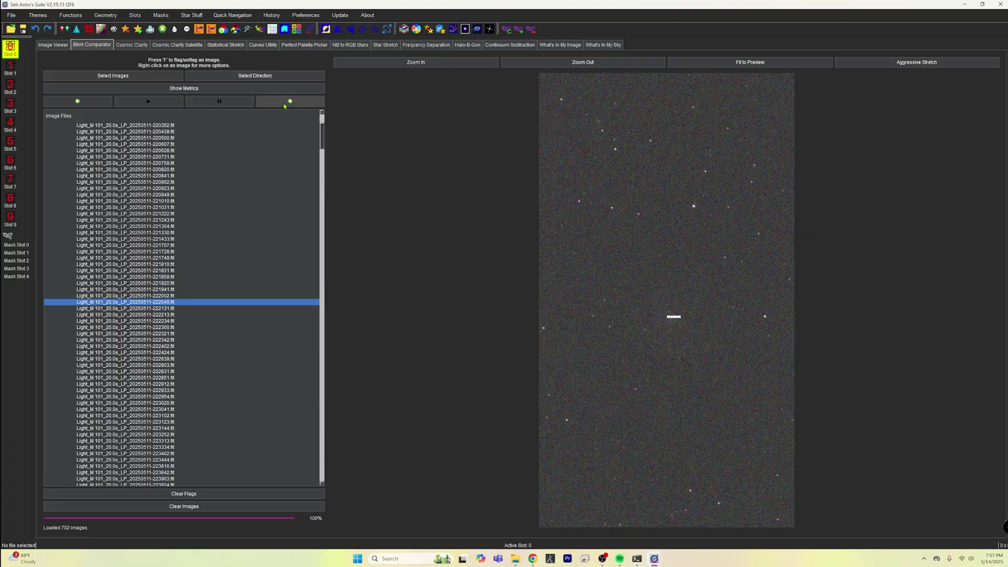
left_click(284, 104)
left_click(284, 105)
left_click(284, 105)
left_click(284, 104)
left_click(284, 105)
left_click(284, 104)
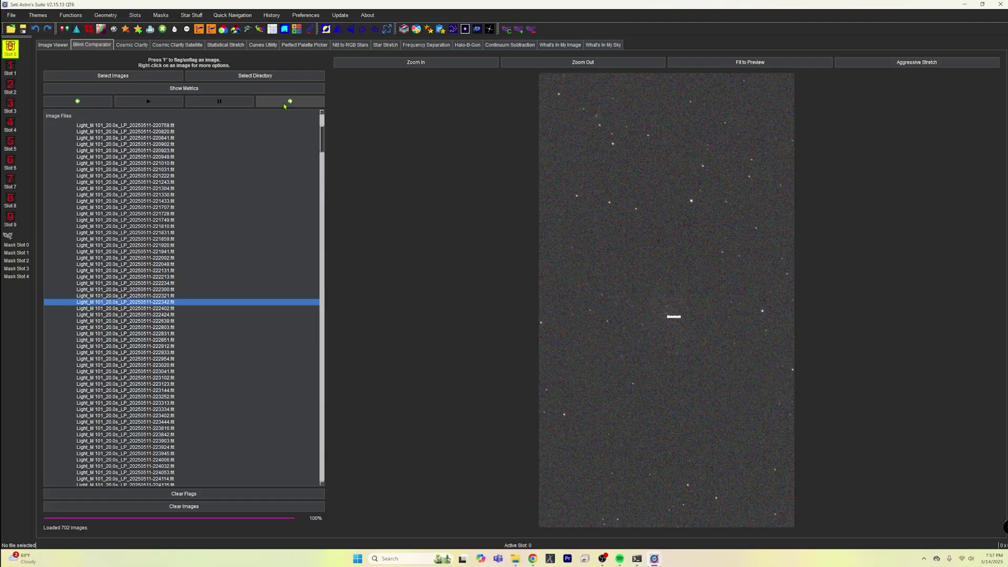
left_click(285, 104)
left_click(284, 105)
left_click(284, 105)
left_click(284, 104)
left_click(284, 105)
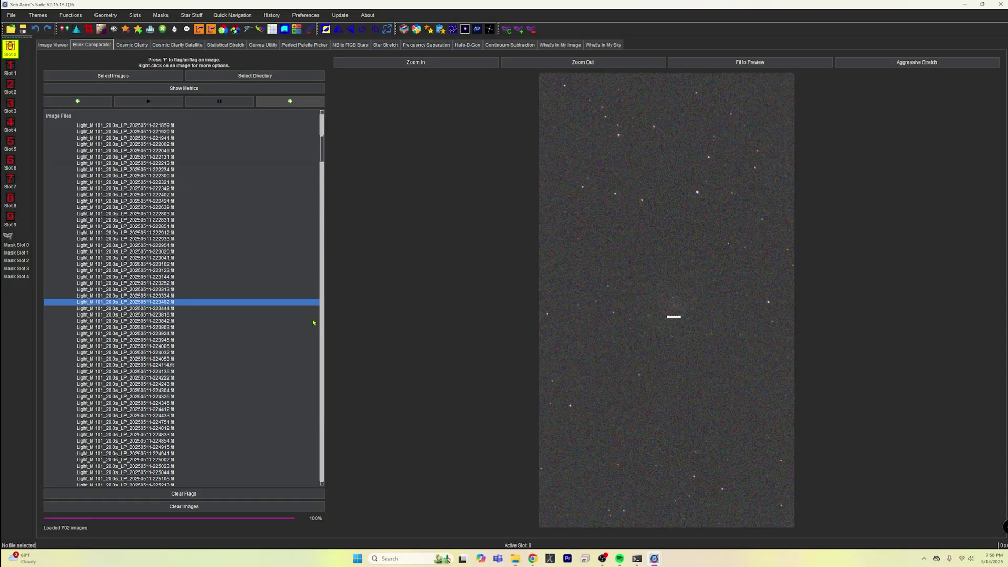
scroll(302, 345, "down", 20)
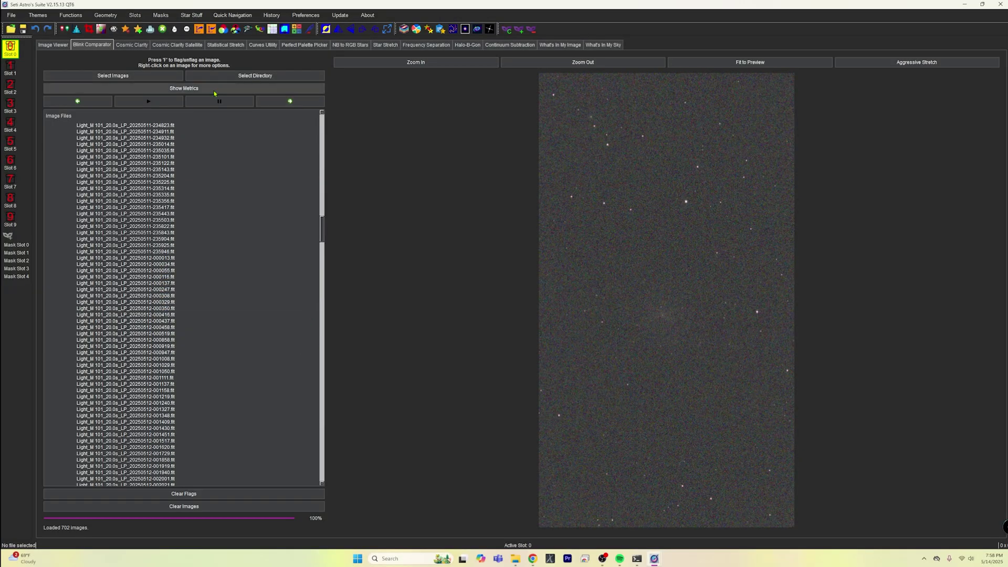
Reshow the frame metrics with 338 of 702 frames flagged, then minimize the metrics window.
left_click(178, 88)
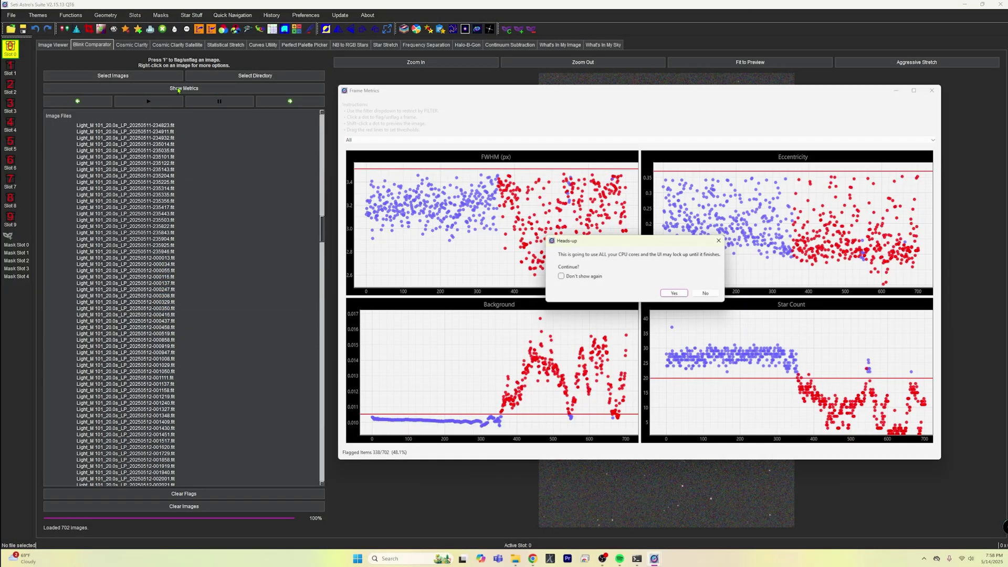
left_click(719, 241)
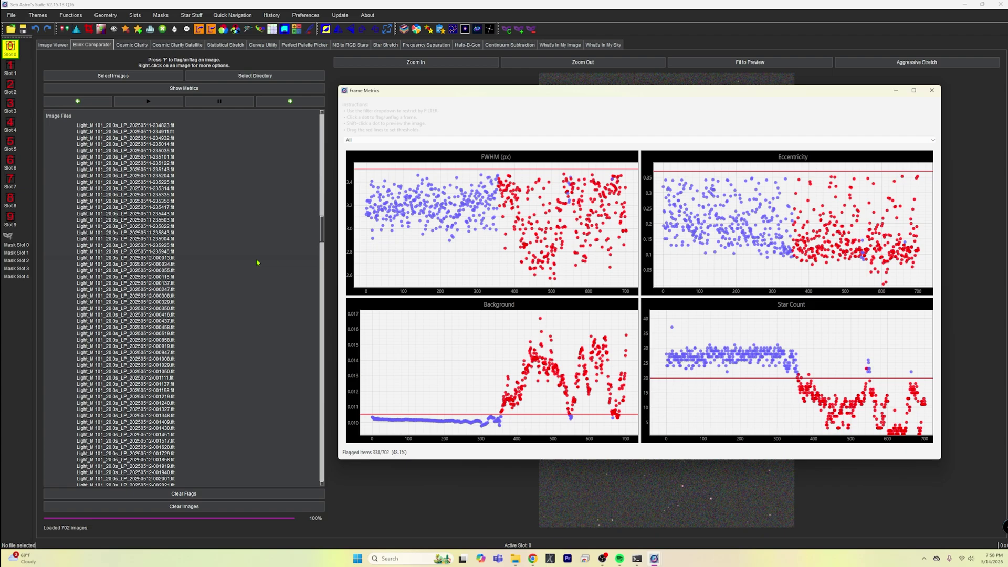
left_click(897, 94)
Select all frames in the image list and choose to move the selected items.
key("ctrl+a")
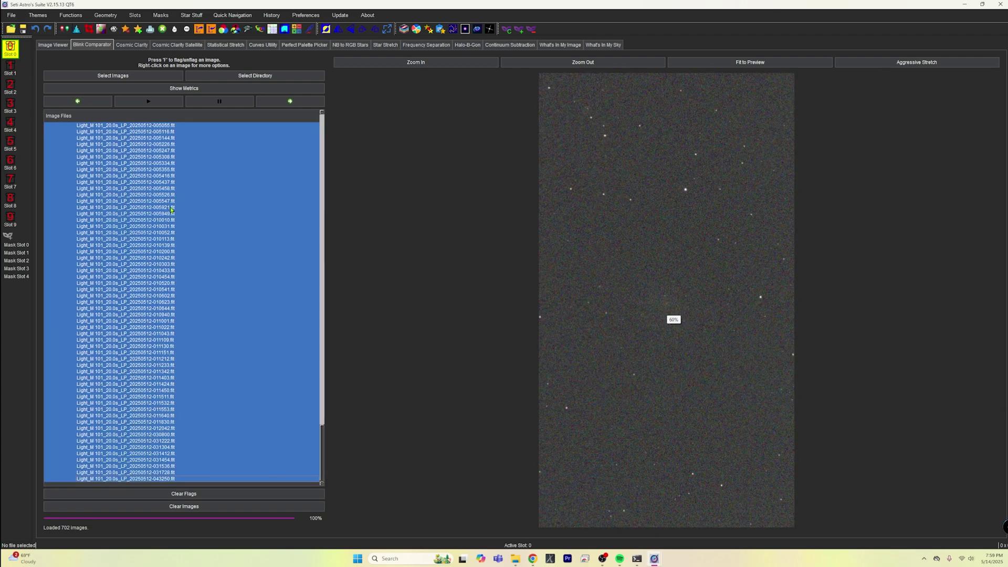
right_click(167, 201)
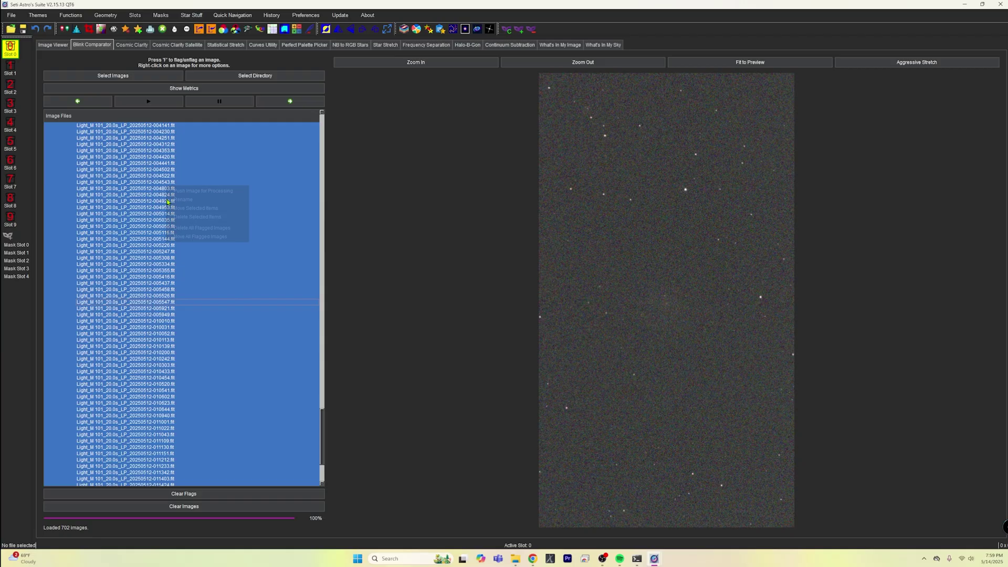
left_click(203, 190)
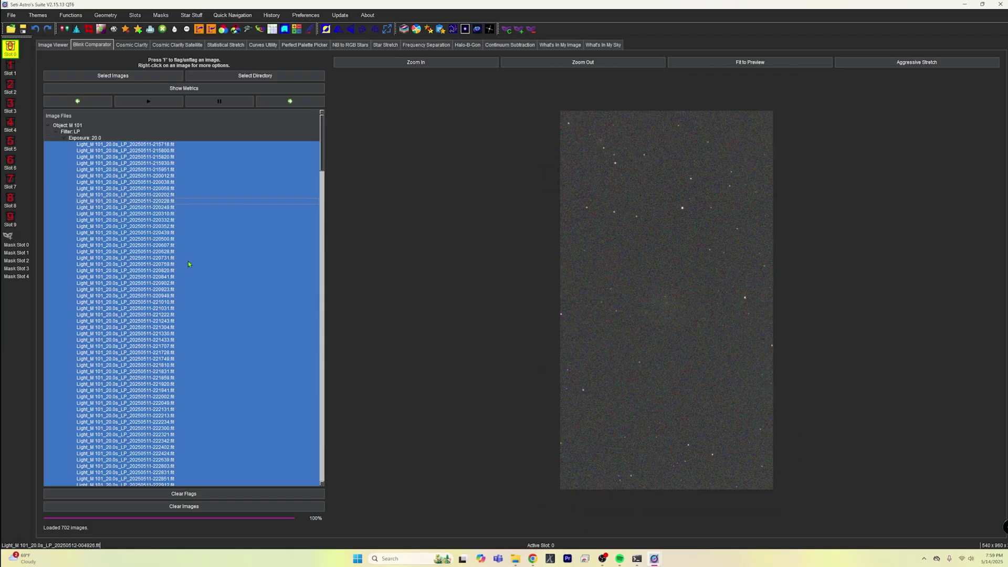
right_click(230, 255)
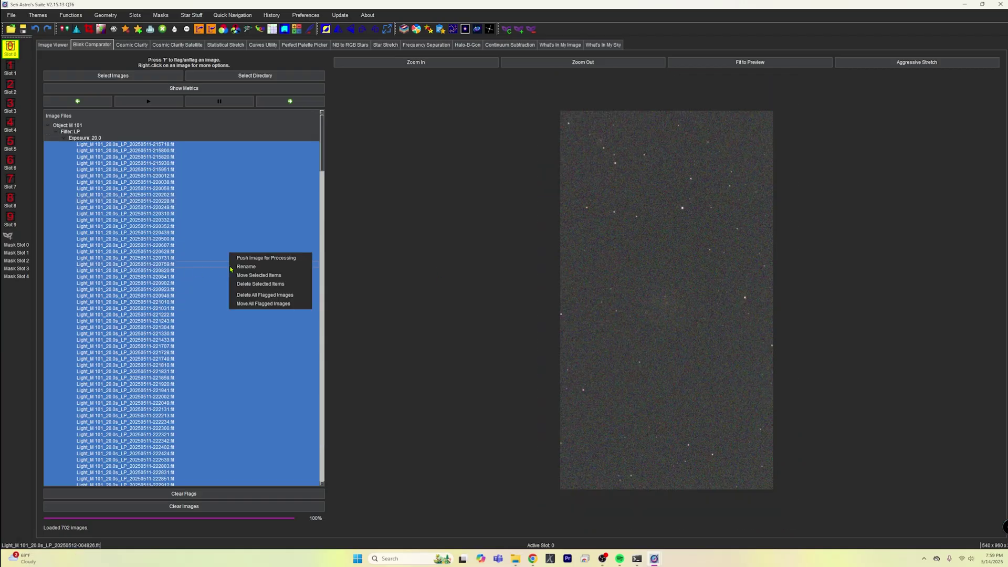
left_click(292, 277)
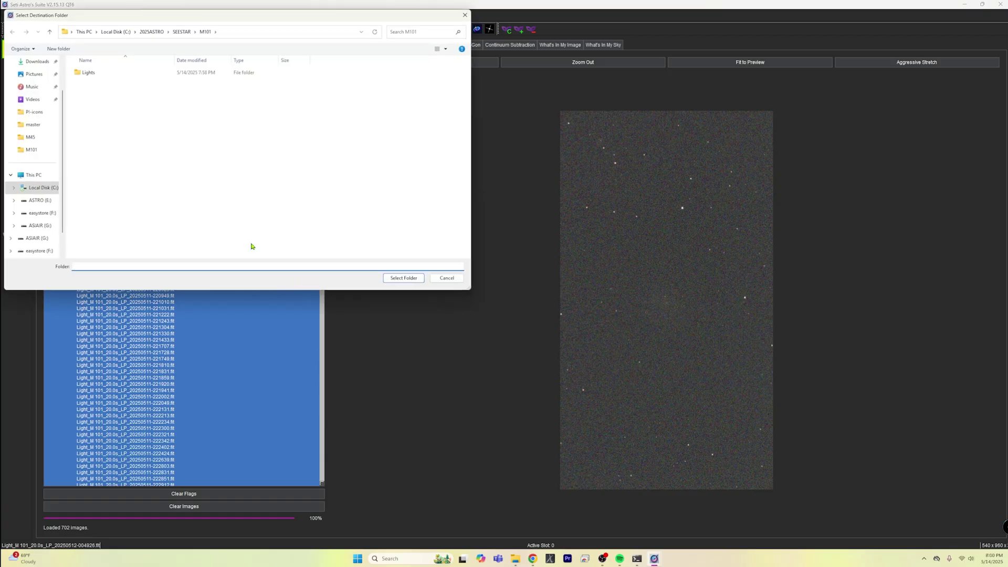
Create a new folder named Good inside M101 and set it as the destination.
right_click(88, 102)
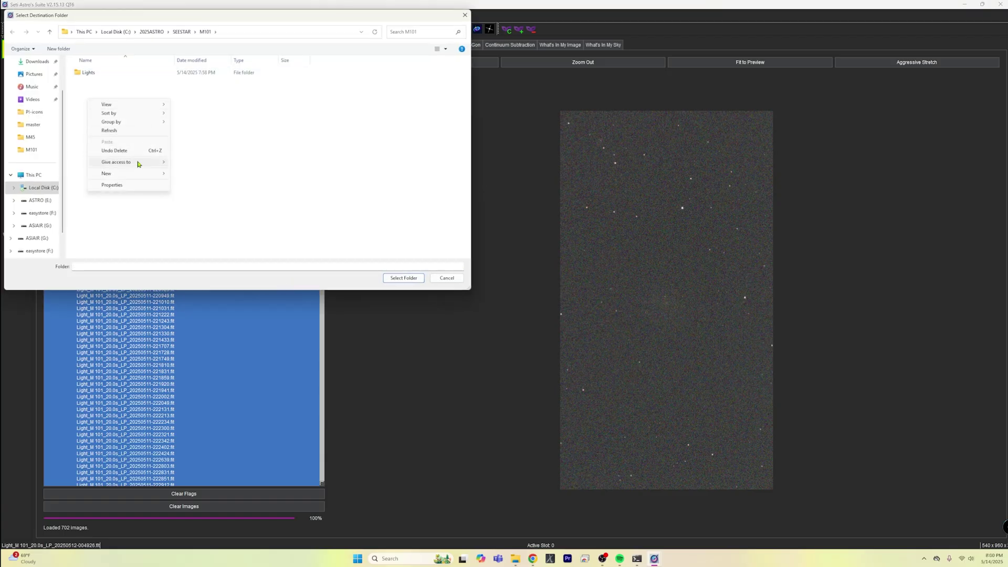
mouse_move(146, 174)
left_click(187, 174)
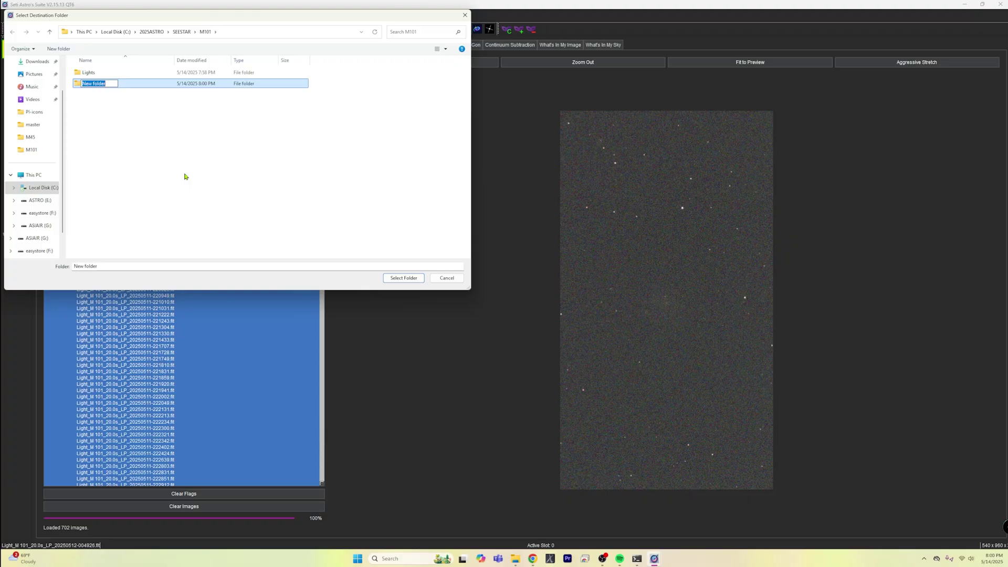
key("BackSpace")
type("Good")
key("Return")
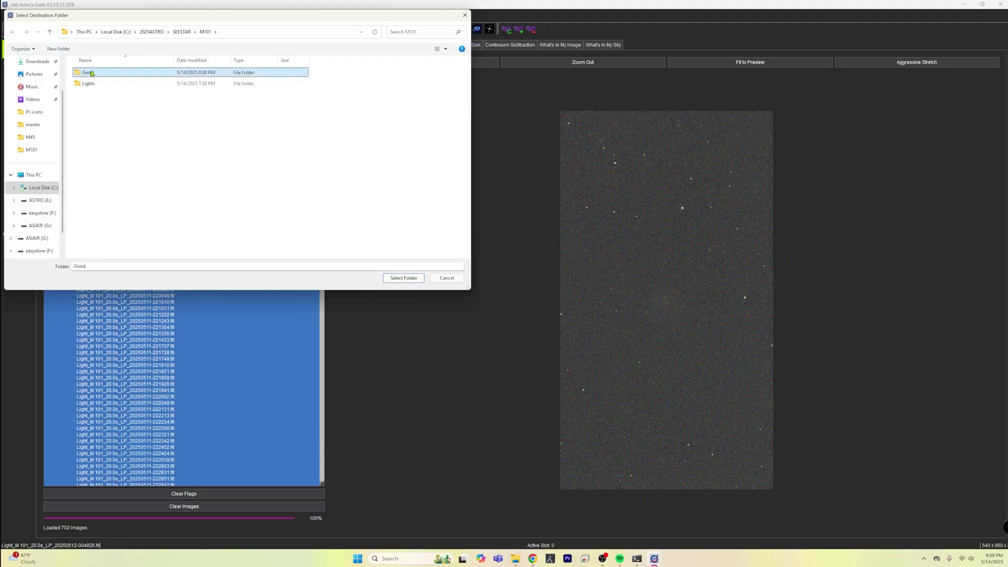
key("Return")
left_click(417, 279)
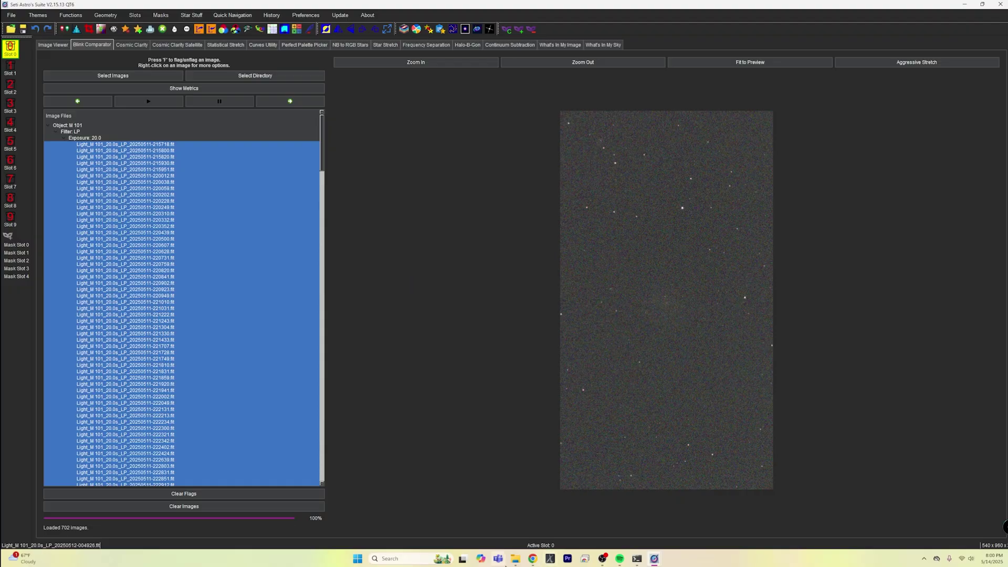
In File Explorer, browse C: to the M101 Good folder and scroll through its FIT frames.
left_click(516, 559)
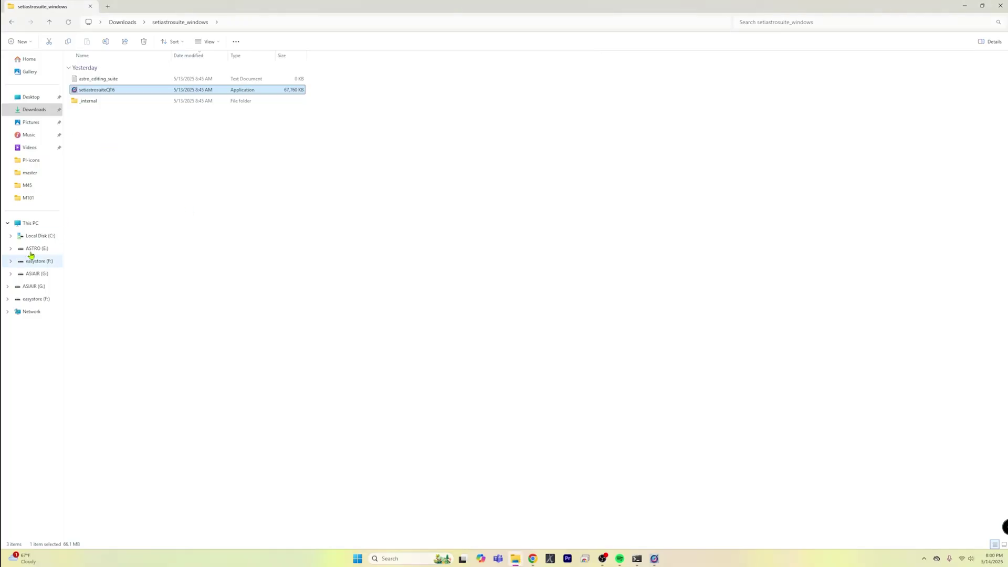
left_click(47, 236)
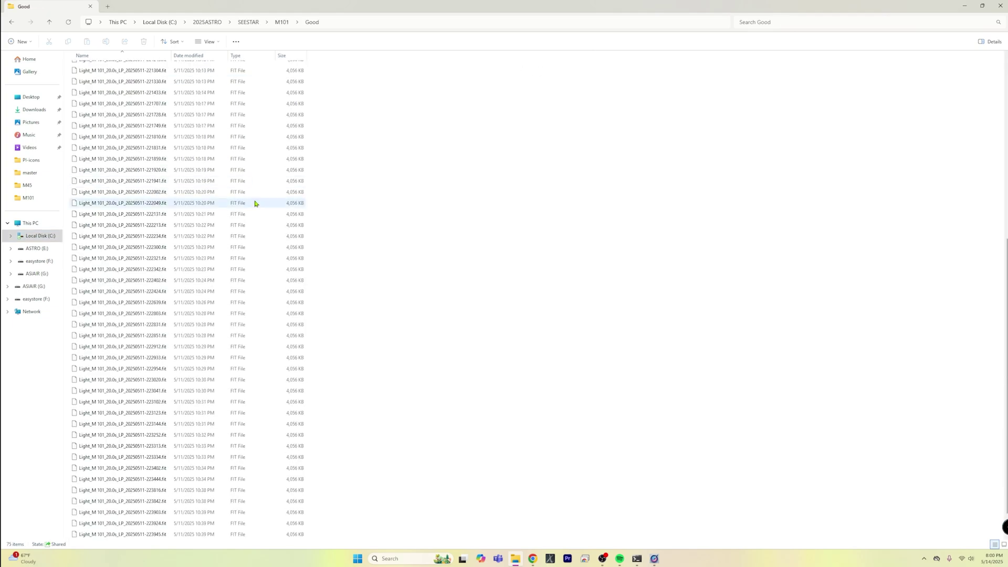
scroll(263, 209, "down", 3)
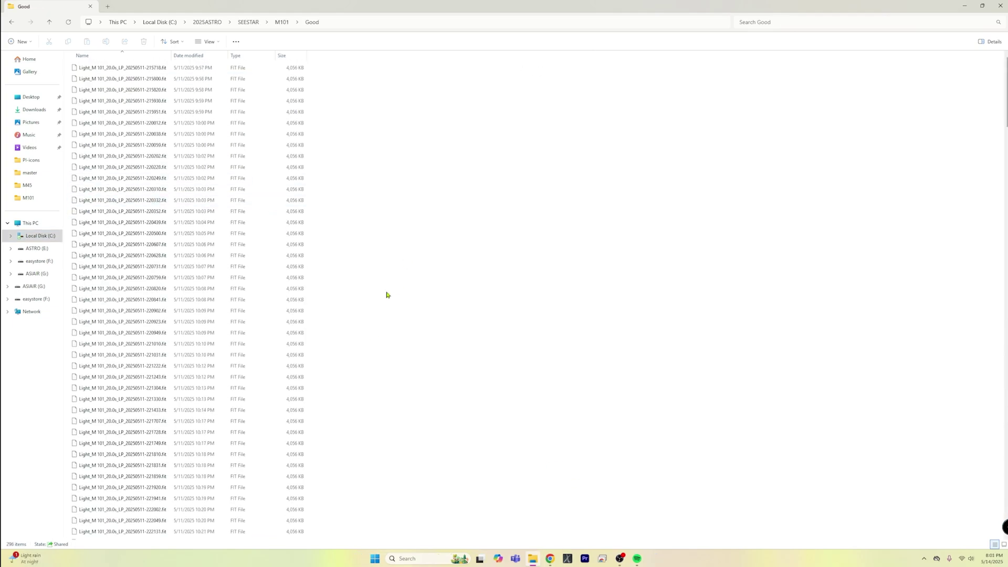
scroll(311, 268, "down", 3)
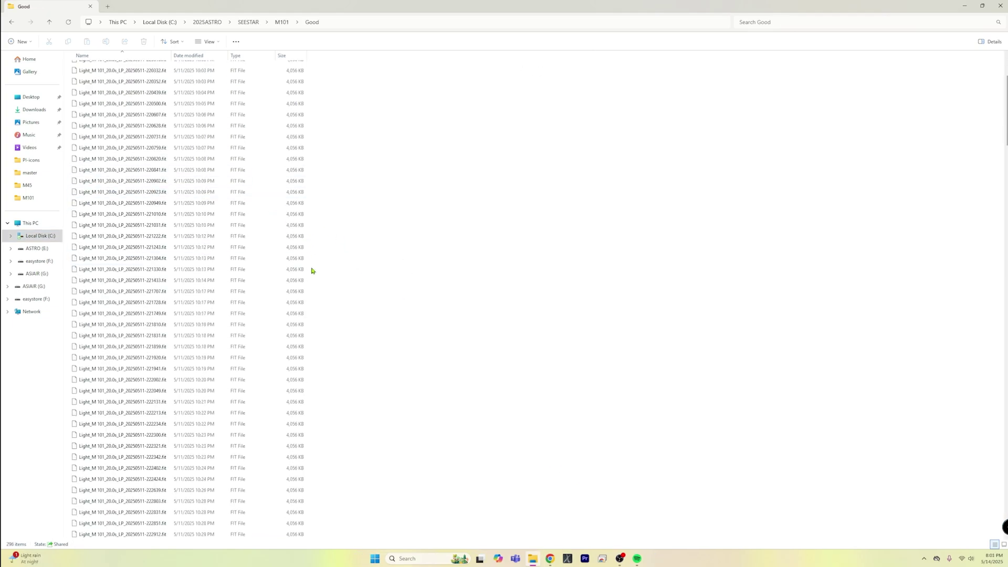
scroll(332, 291, "down", 15)
scroll(345, 314, "up", 10)
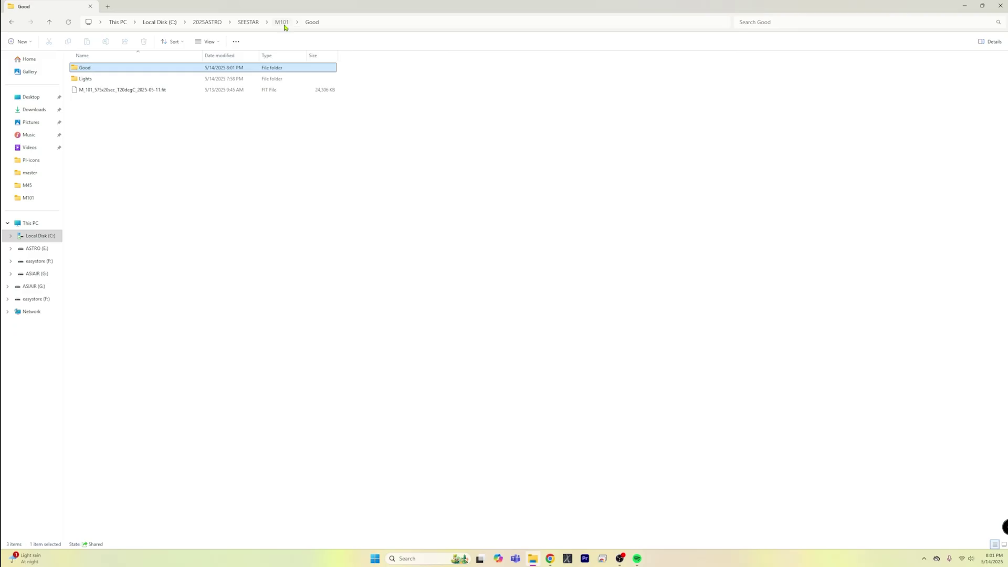
Delete the old Lights folder from M101.
left_click(99, 80)
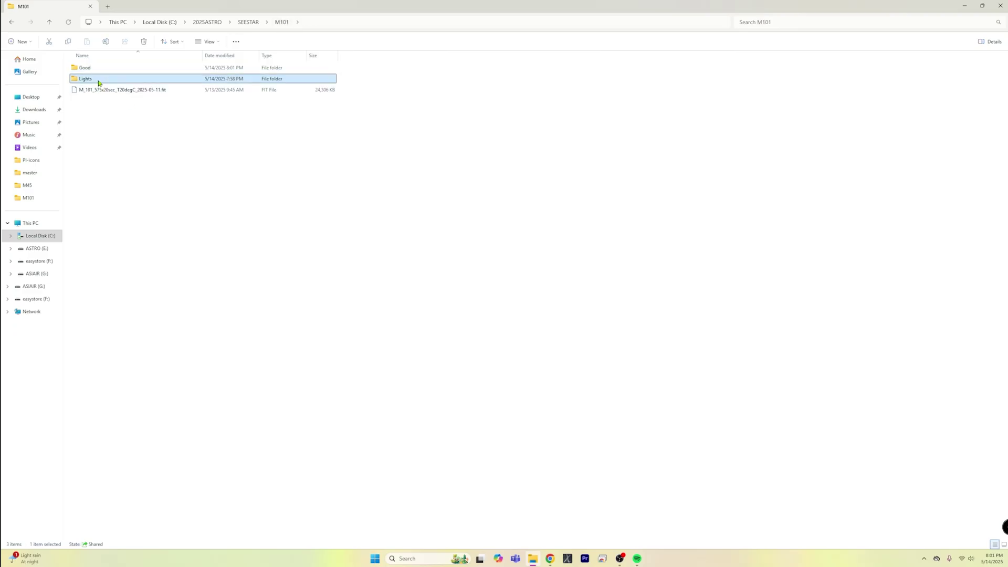
right_click(98, 82)
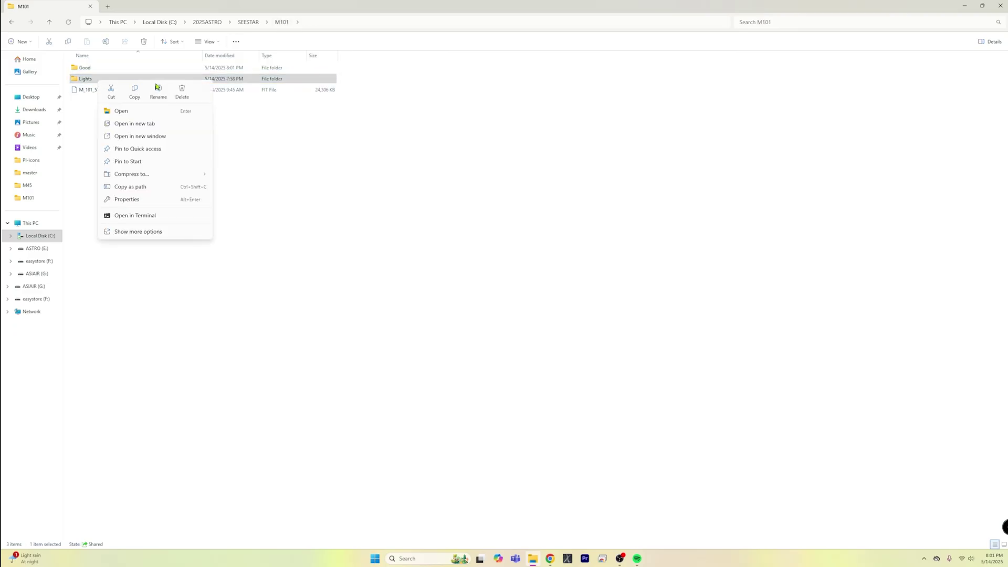
left_click(185, 93)
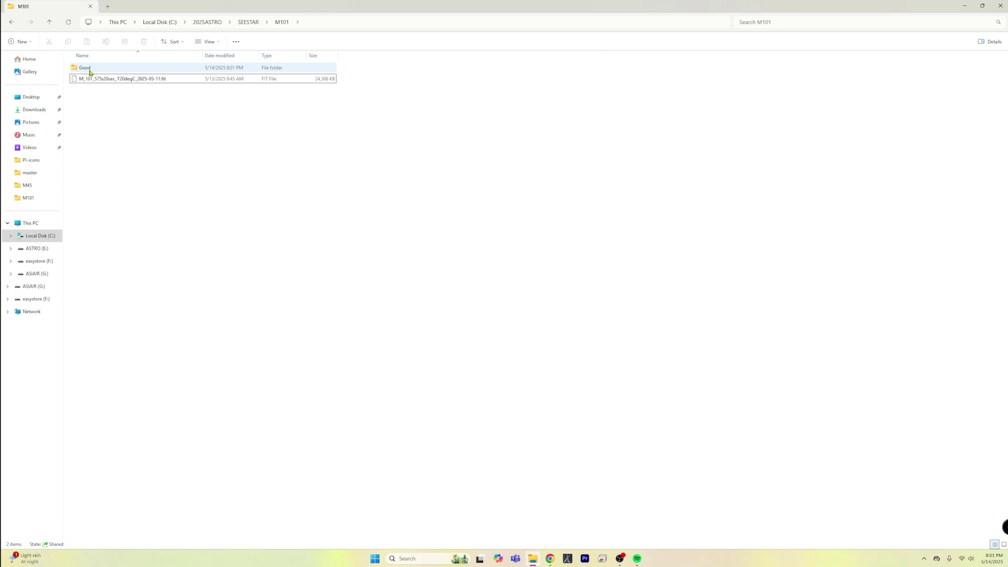
Rename the Good folder to Lights.
left_click(102, 72)
right_click(102, 71)
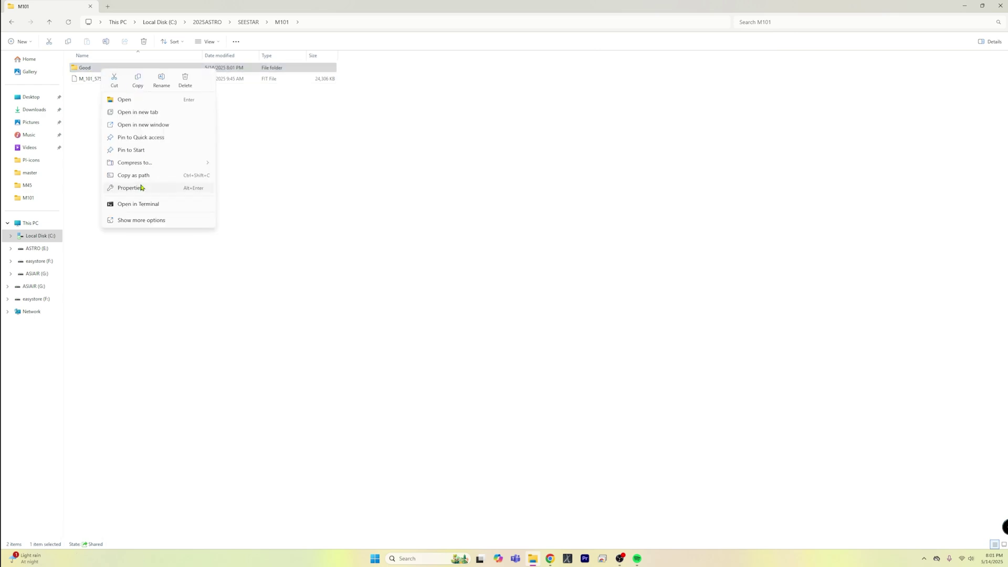
left_click(164, 83)
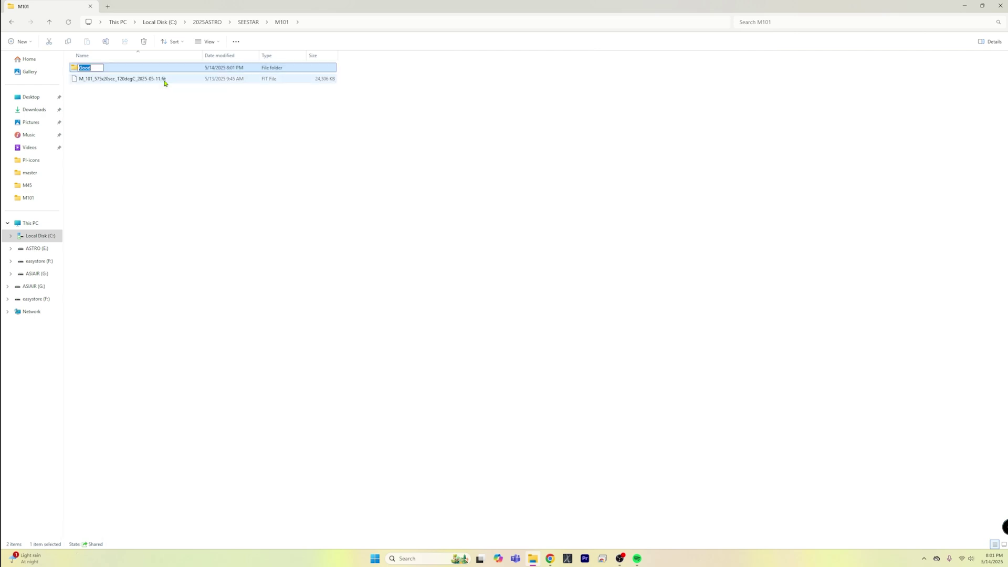
type("Lights")
key("Return")
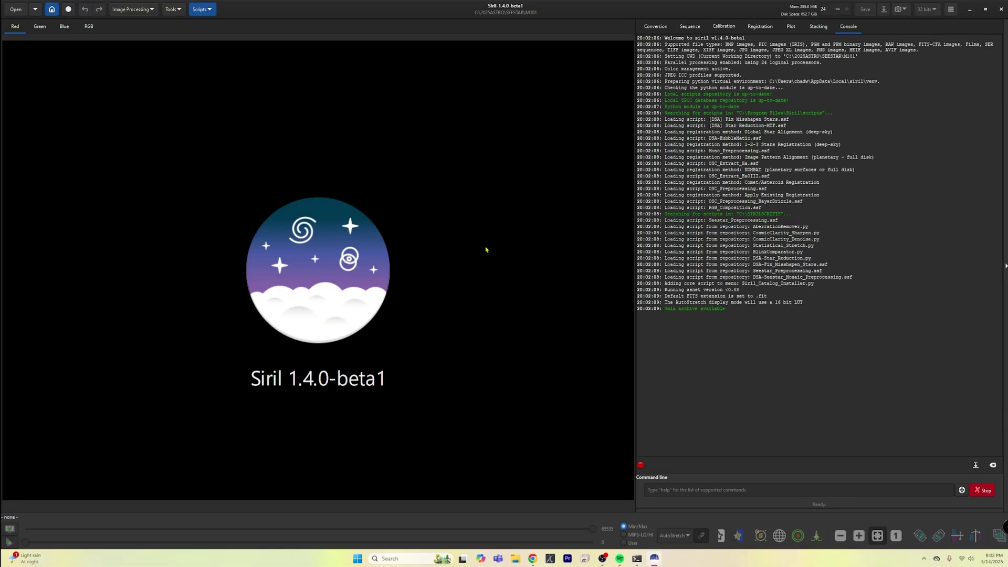
Run the Seestar_Preprocessing.ssf script to register and stack the 249 M101 frames.
left_click(211, 10)
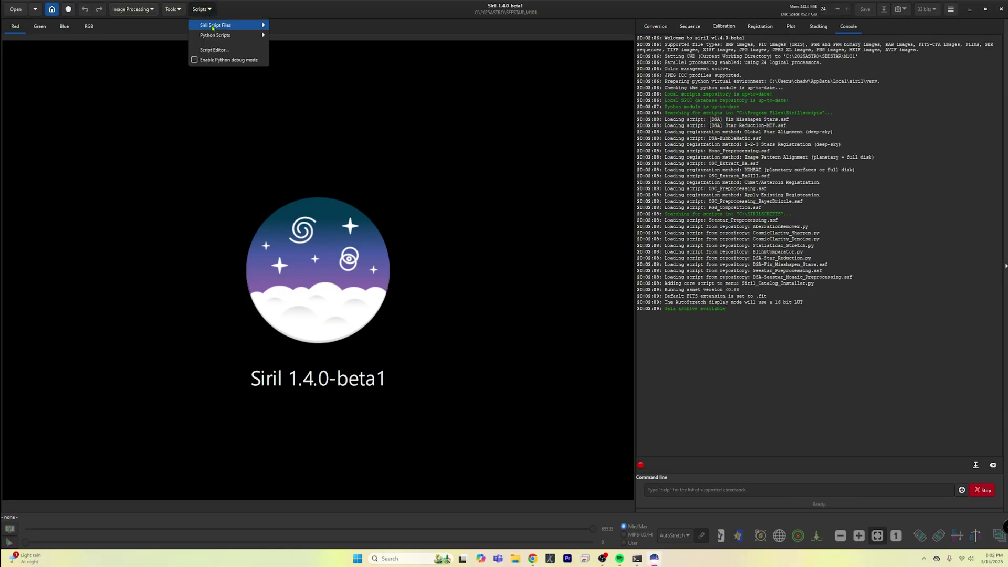
mouse_move(227, 28)
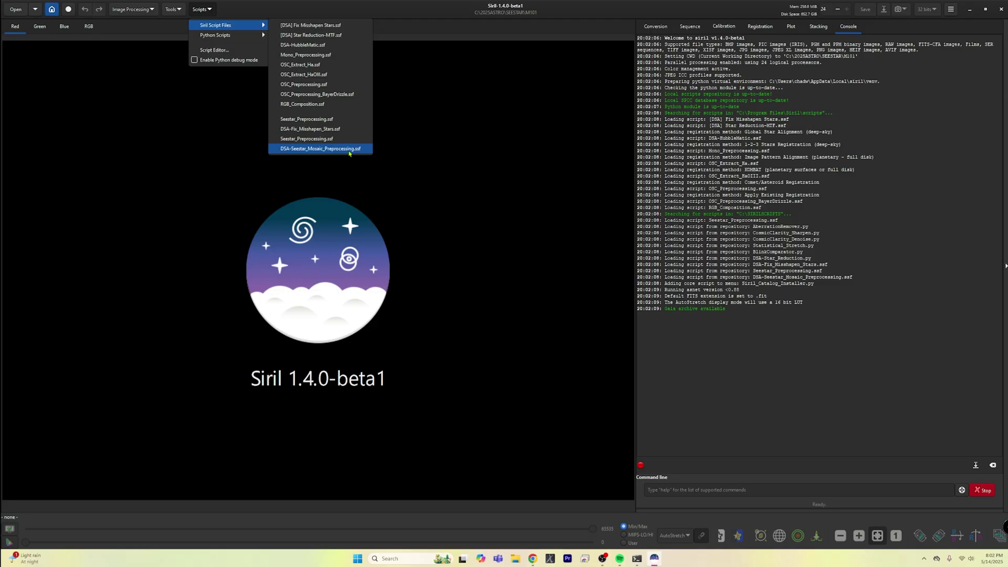
left_click(348, 121)
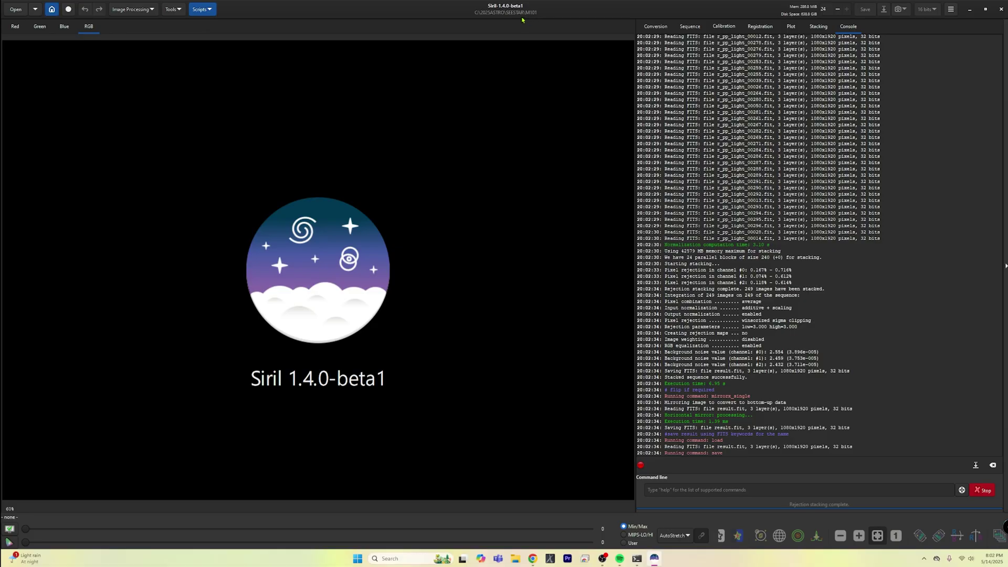
Open the stacked image M_101_249x20sec_T20degC_2025-05-11.fit from the M101 folder.
left_click(16, 10)
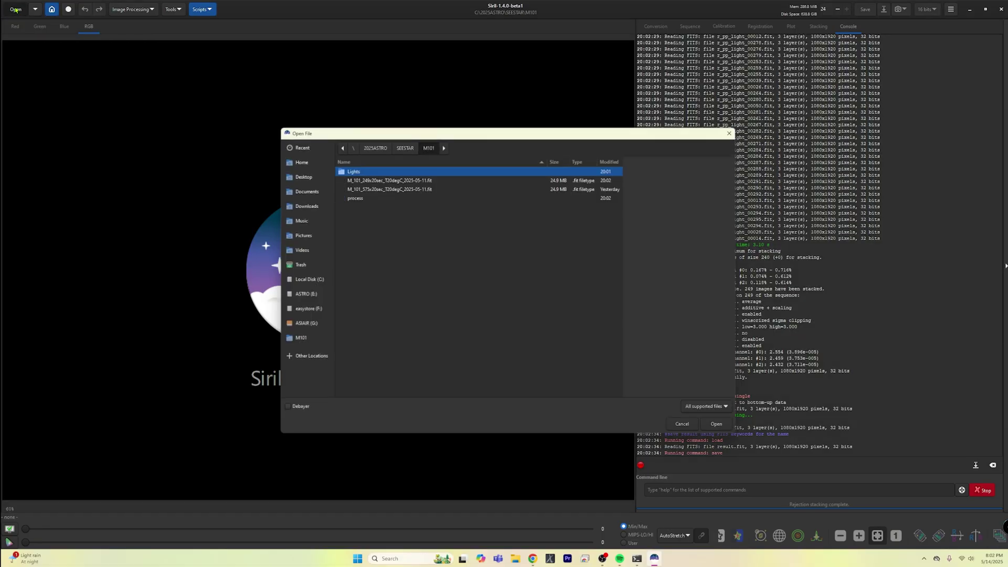
left_click(408, 179)
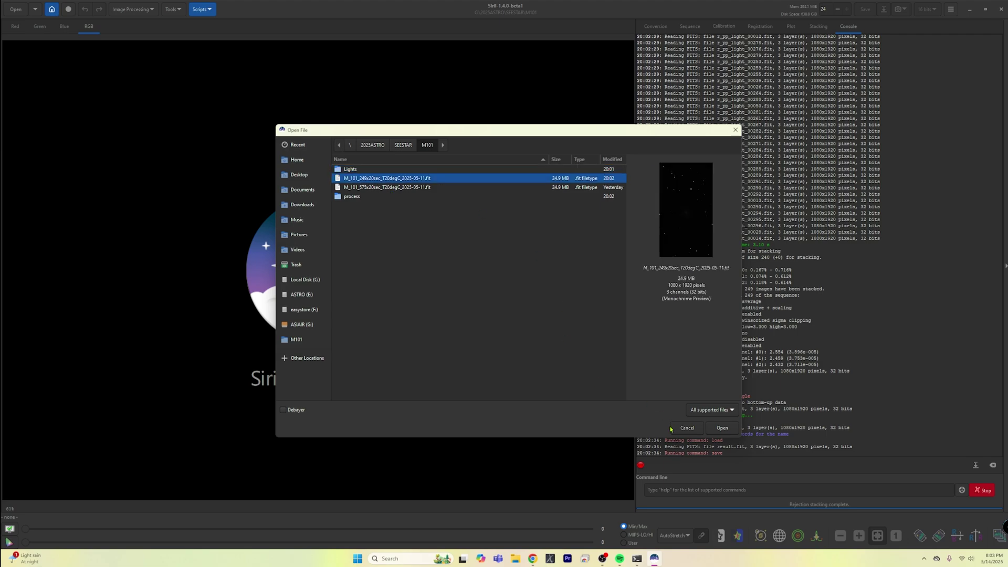
left_click(730, 429)
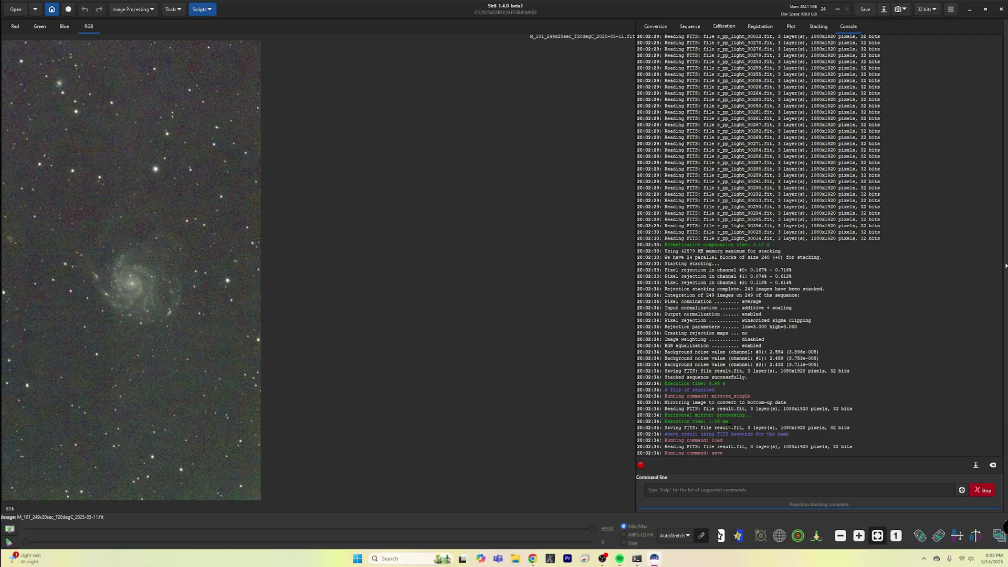